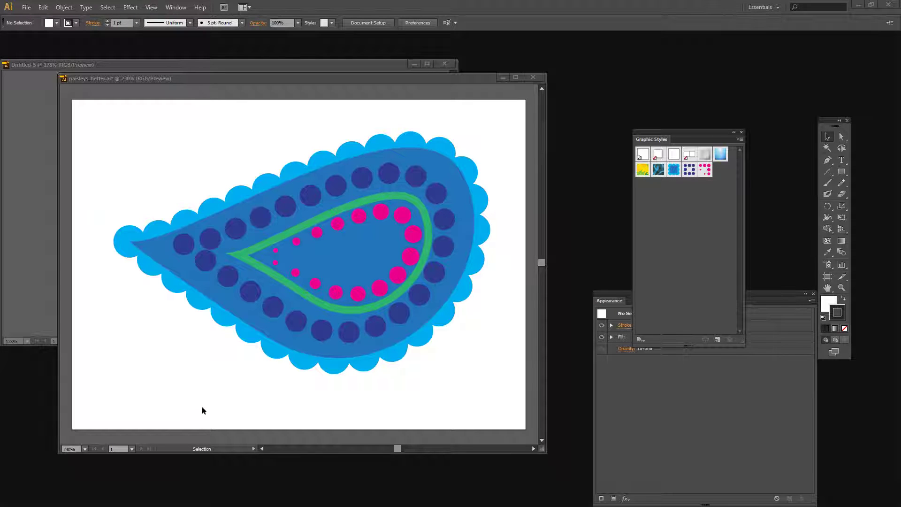
- Minimize the paisley example and draw a rectangle about 280 by 201 pt on Untitled-5
{"action": "left_click", "coordinate": [184, 83]}
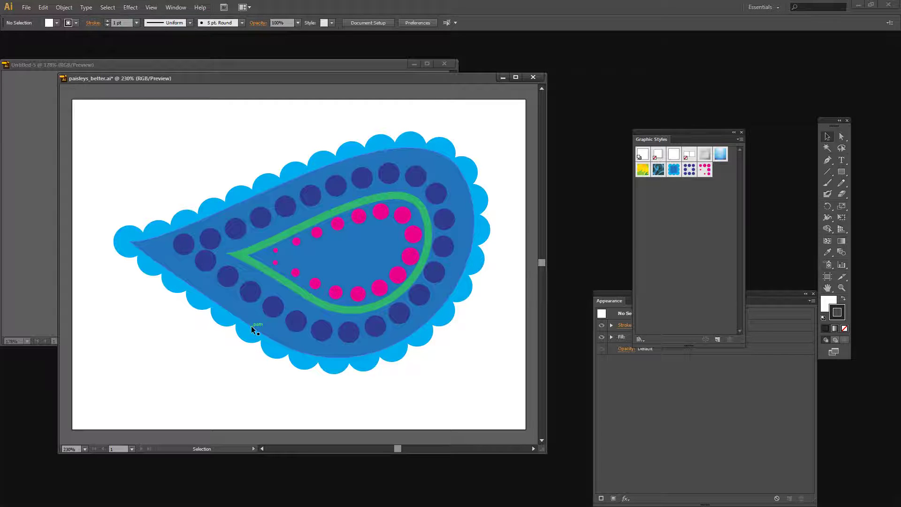
{"action": "left_click", "coordinate": [502, 77]}
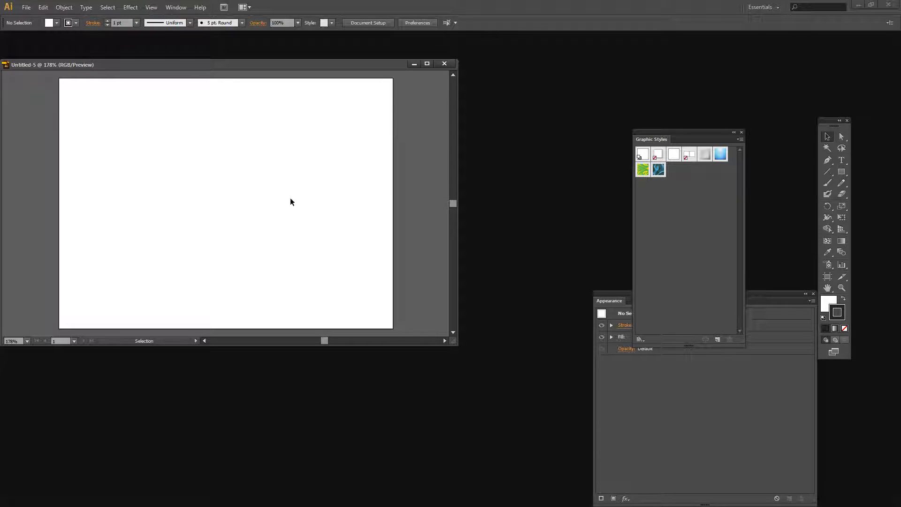
{"action": "left_click", "coordinate": [842, 172]}
{"action": "left_click_drag", "start_coordinate": [843, 171], "coordinate": [793, 173]}
{"action": "left_click_drag", "start_coordinate": [111, 117], "coordinate": [345, 285]}
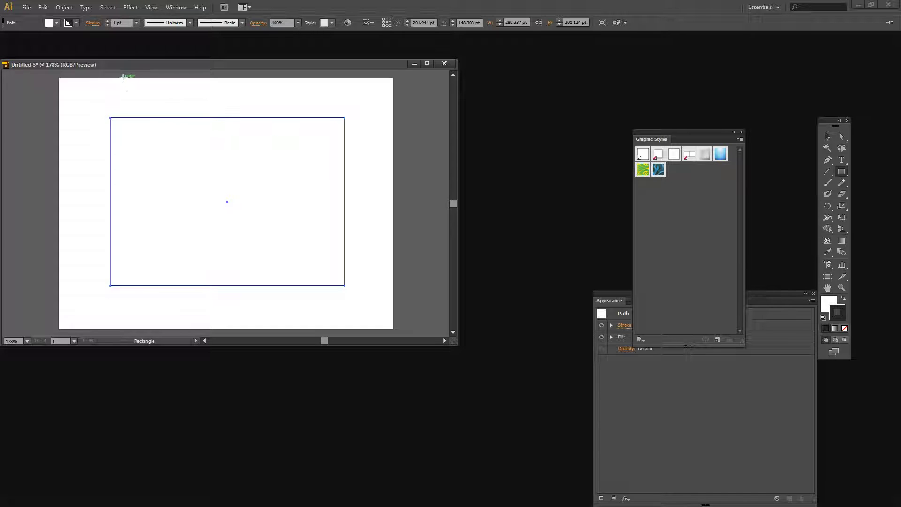
- Give the rectangle a CMYK Cyan stroke, a blue fill and a 20 pt stroke weight
{"action": "left_click", "coordinate": [76, 22]}
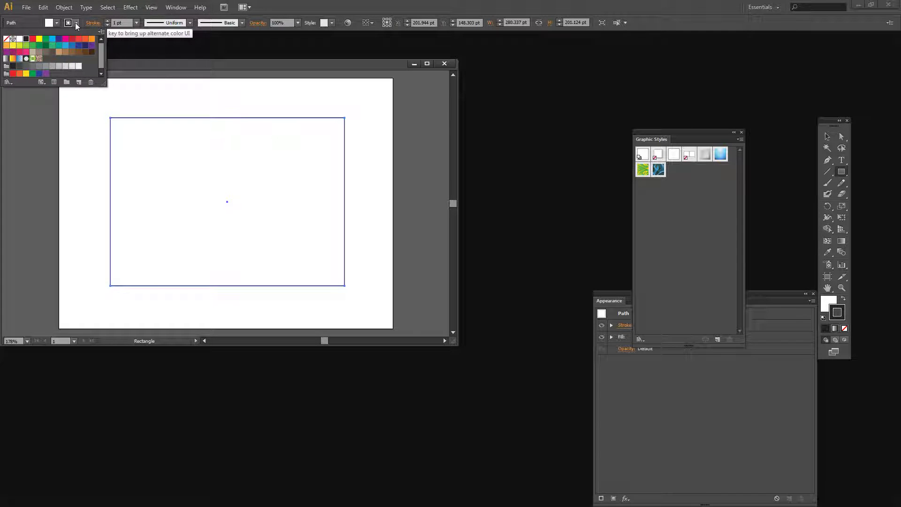
{"action": "left_click", "coordinate": [51, 41]}
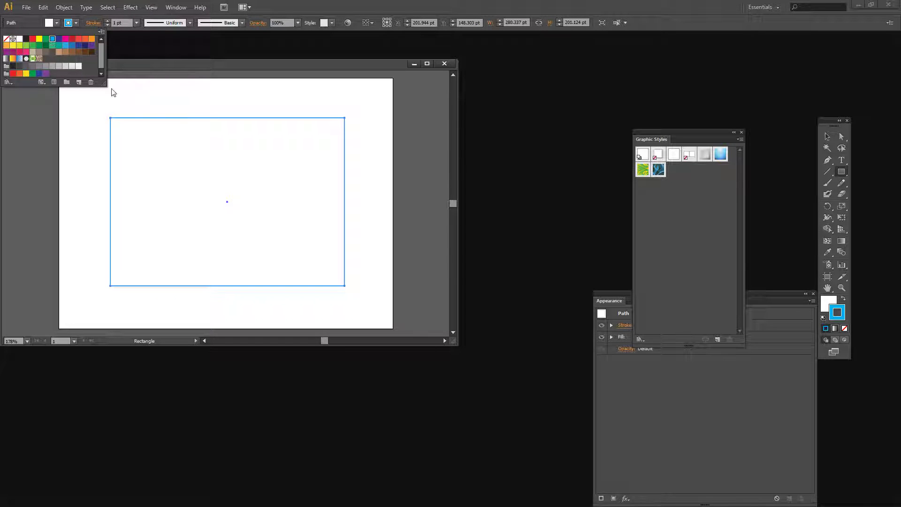
{"action": "left_click", "coordinate": [56, 23]}
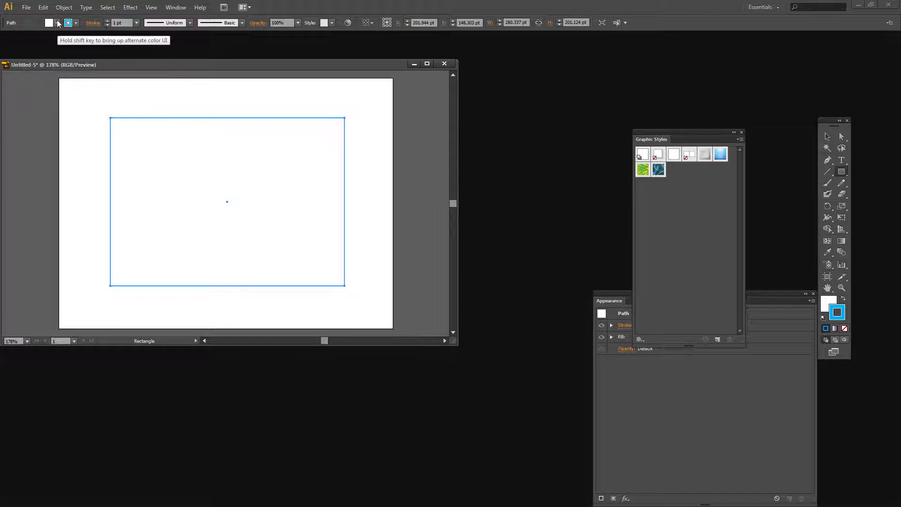
{"action": "left_click", "coordinate": [56, 22]}
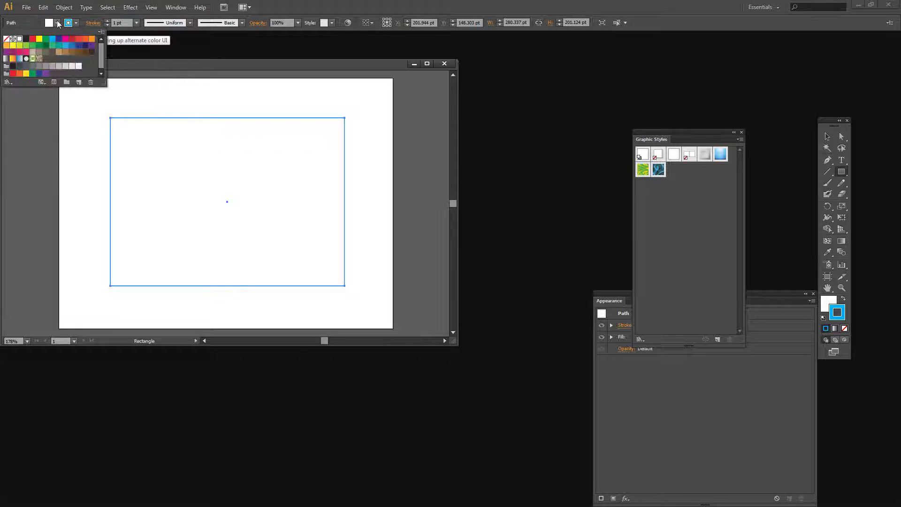
{"action": "left_click", "coordinate": [73, 46]}
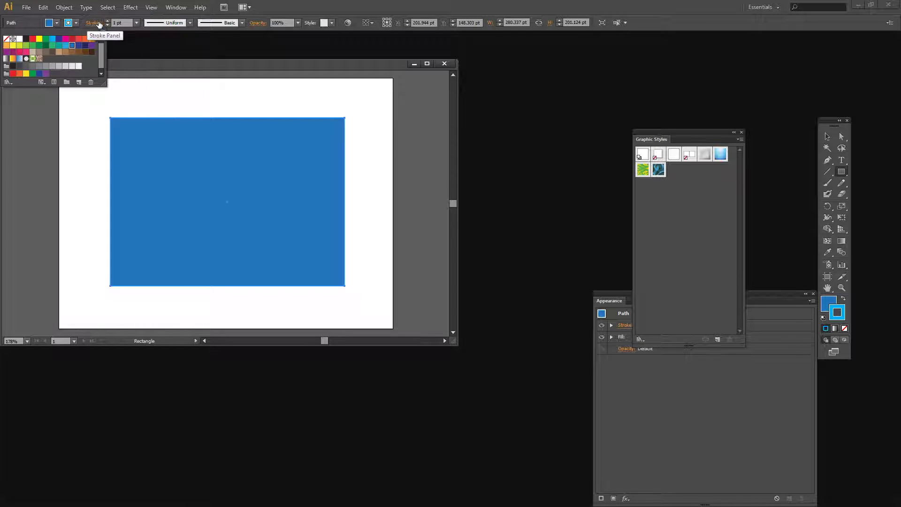
{"action": "left_click", "coordinate": [136, 22]}
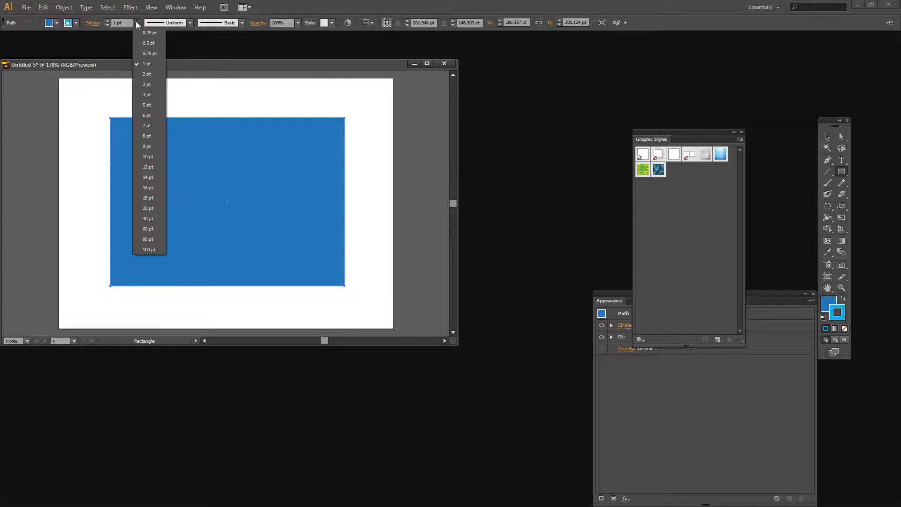
{"action": "left_click", "coordinate": [149, 209]}
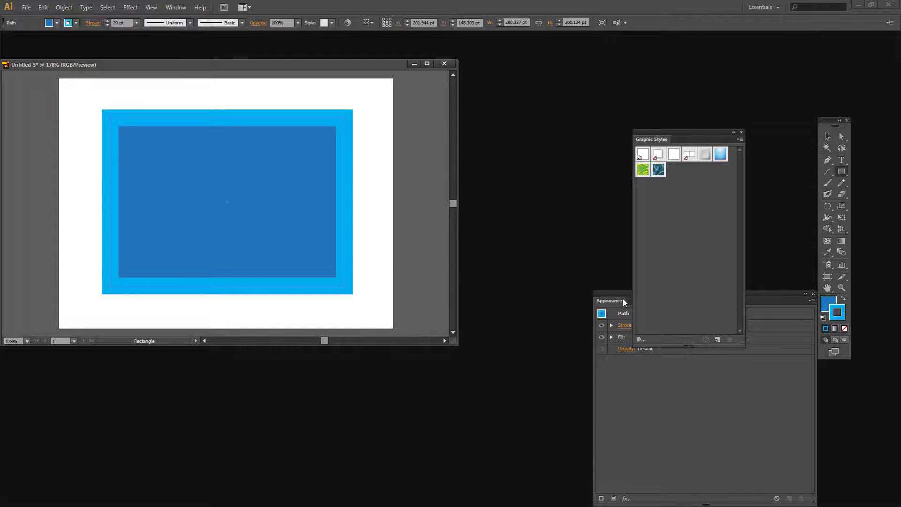
- Set the stroke to round caps, dashed with 0 pt dash and 16 pt gap, aligned to corners
{"action": "left_click", "coordinate": [608, 299]}
{"action": "left_click_drag", "start_coordinate": [608, 298], "coordinate": [399, 193]}
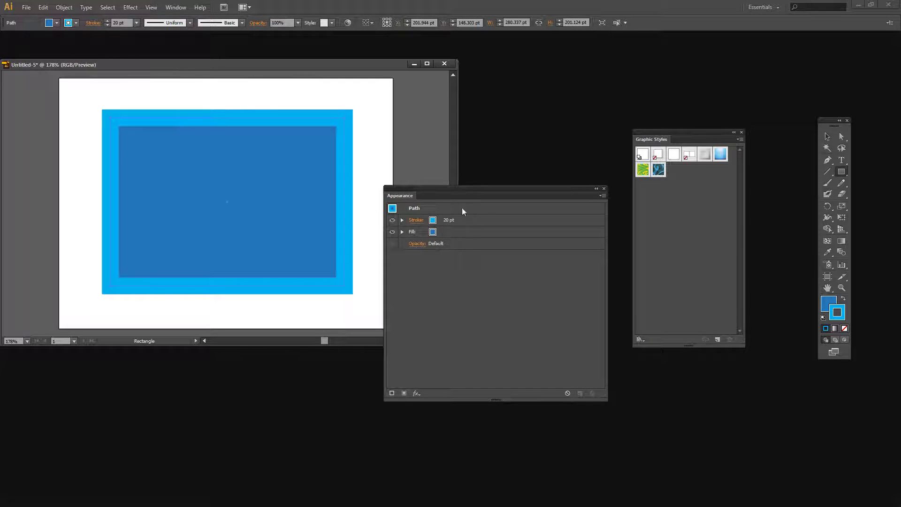
{"action": "left_click", "coordinate": [416, 221]}
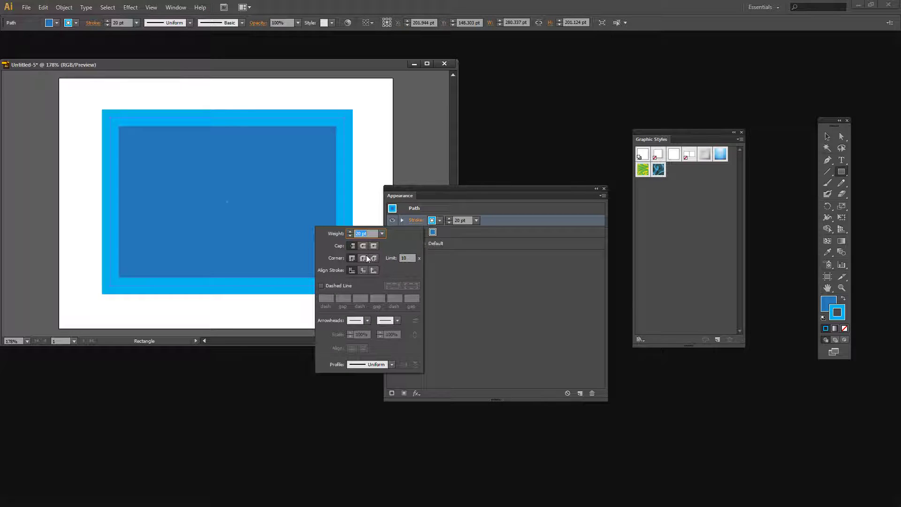
{"action": "left_click", "coordinate": [363, 246]}
{"action": "left_click", "coordinate": [320, 285]}
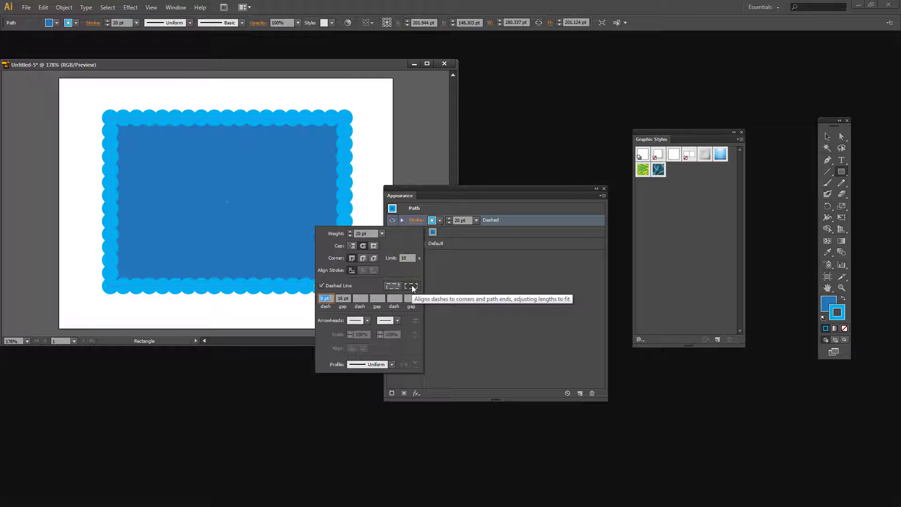
{"action": "left_click", "coordinate": [412, 286]}
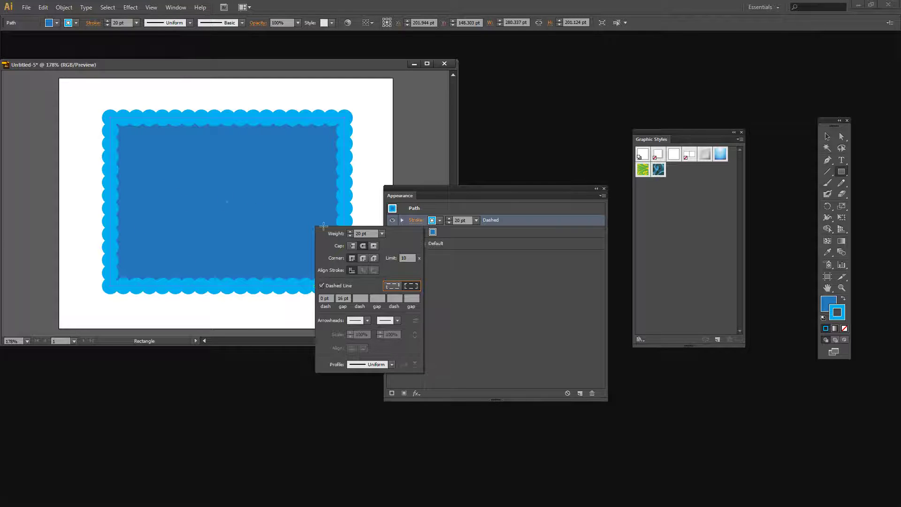
- Move the Fill above the Stroke in Appearance and save the scalloped look as a graphic style
{"action": "left_click", "coordinate": [471, 274]}
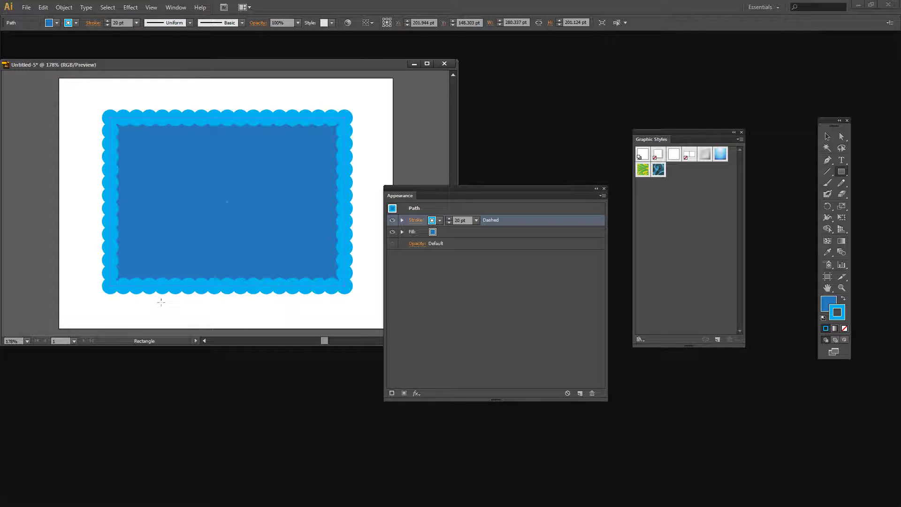
{"action": "left_click", "coordinate": [464, 233]}
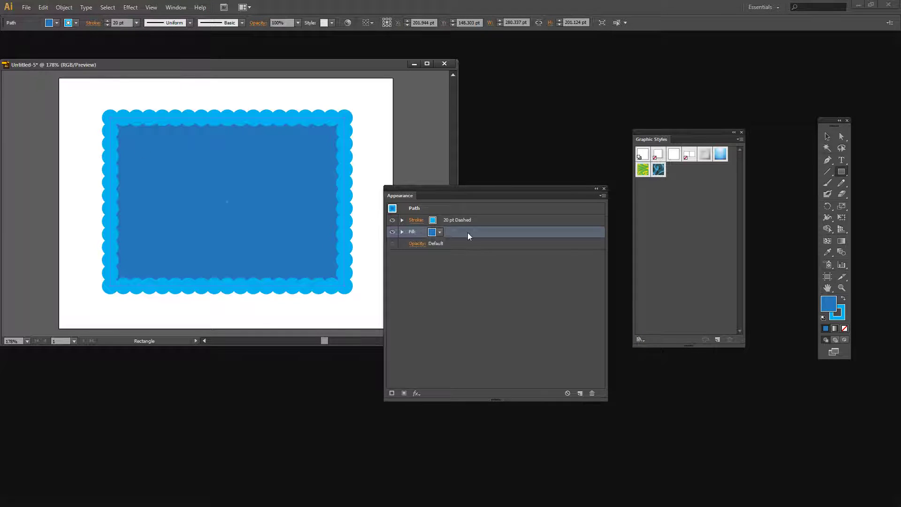
{"action": "left_click_drag", "start_coordinate": [467, 232], "coordinate": [467, 215]}
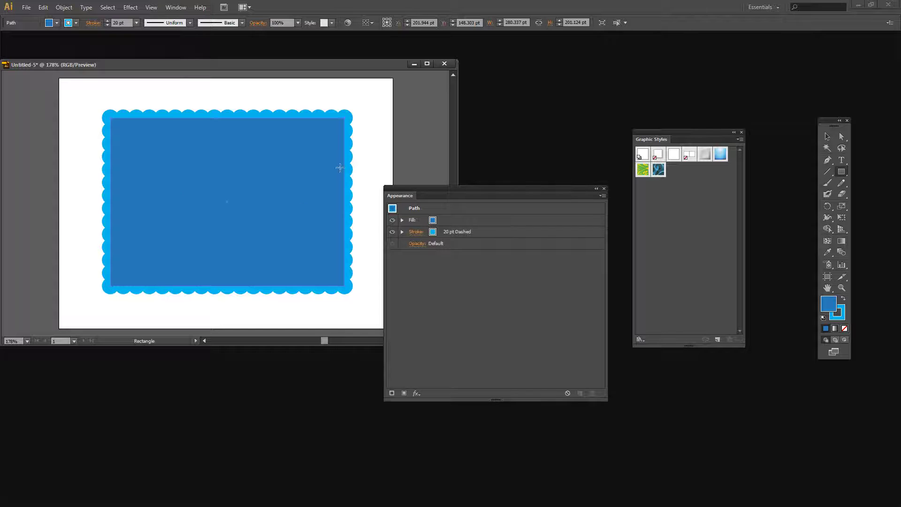
{"action": "left_click", "coordinate": [717, 338]}
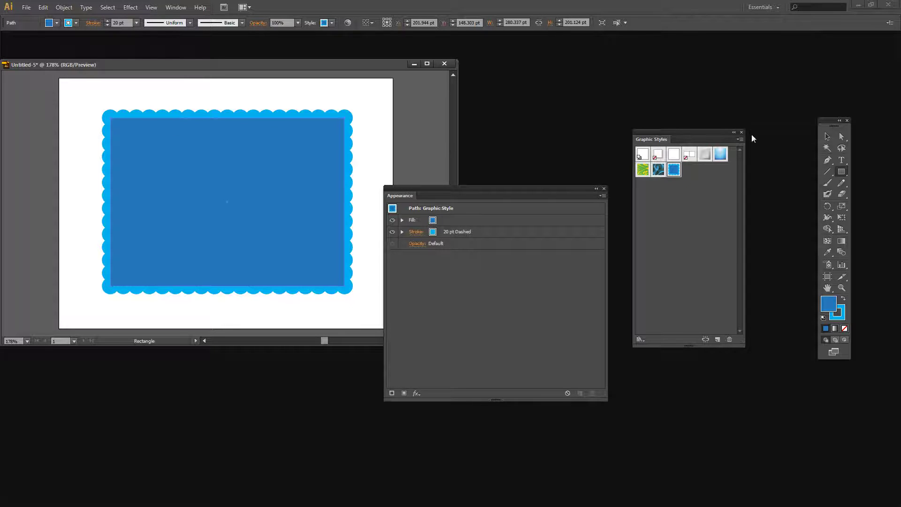
{"action": "left_click", "coordinate": [827, 136]}
- Remove the rectangle's fill
{"action": "left_click", "coordinate": [432, 220]}
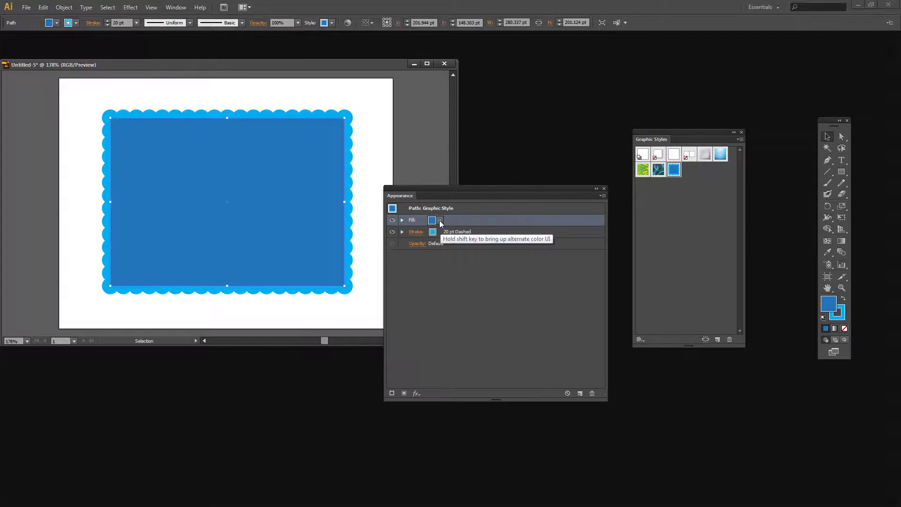
{"action": "left_click", "coordinate": [439, 220]}
{"action": "left_click", "coordinate": [342, 236]}
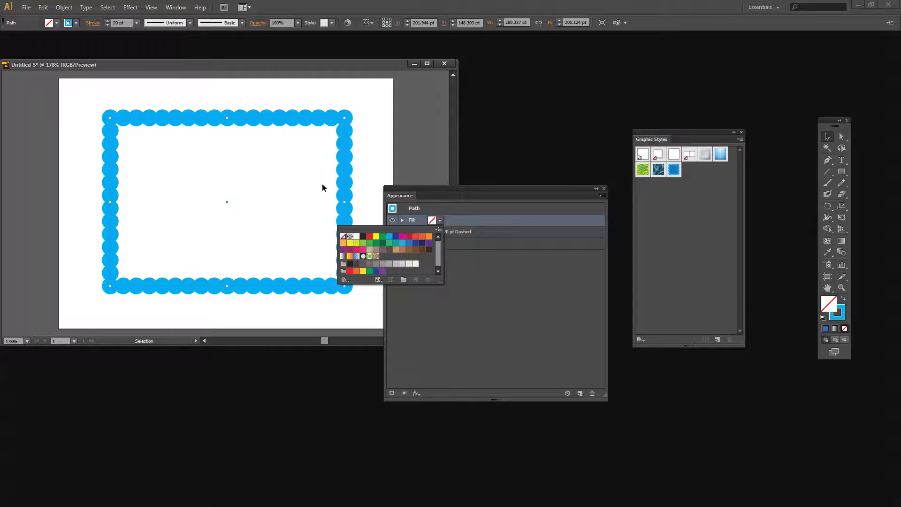
{"action": "left_click", "coordinate": [492, 263]}
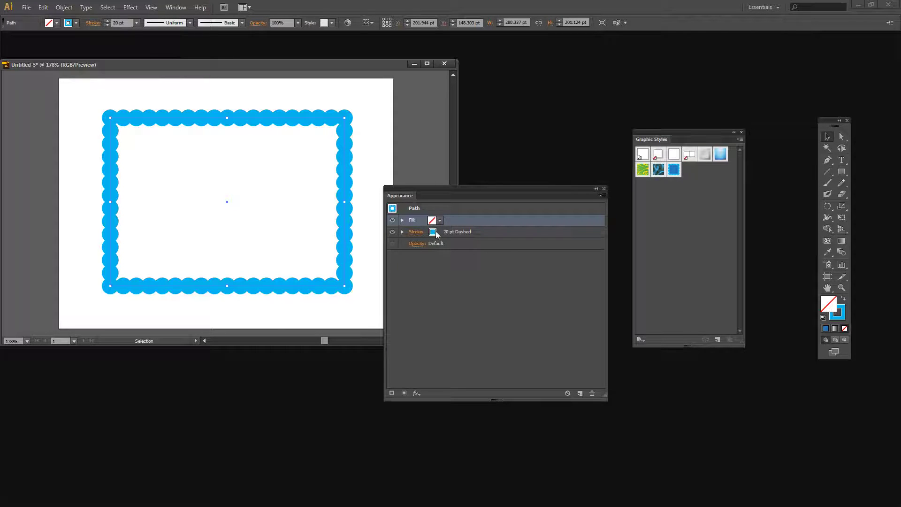
- Make the stroke navy, 16 pt, with round dots spaced by a 25 pt gap
{"action": "left_click", "coordinate": [433, 231]}
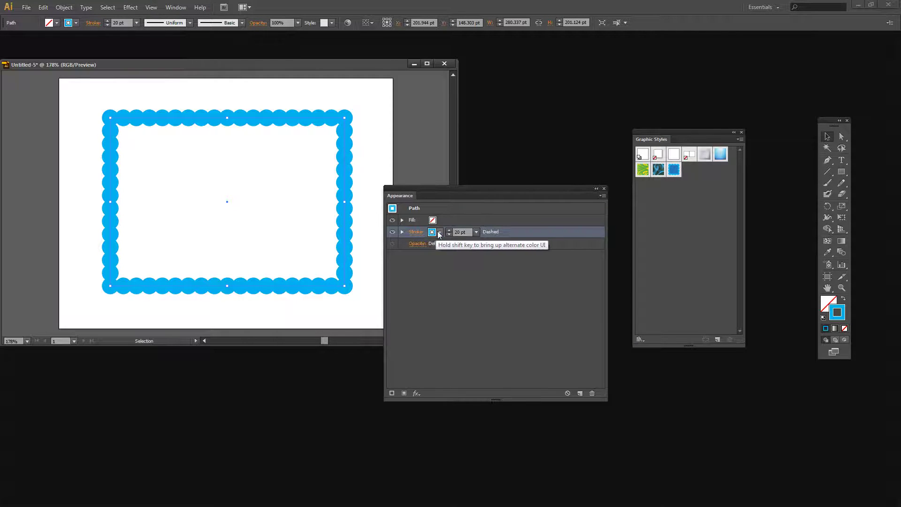
{"action": "left_click", "coordinate": [439, 232]}
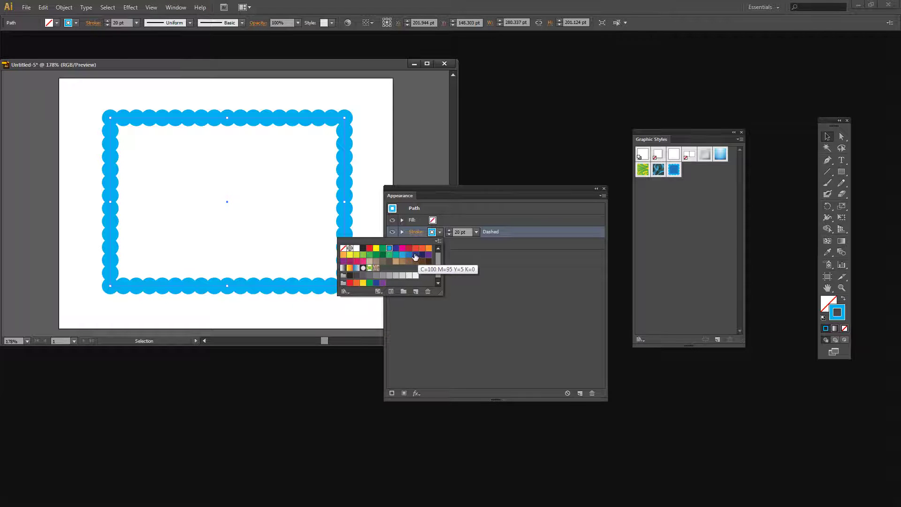
{"action": "left_click", "coordinate": [395, 248]}
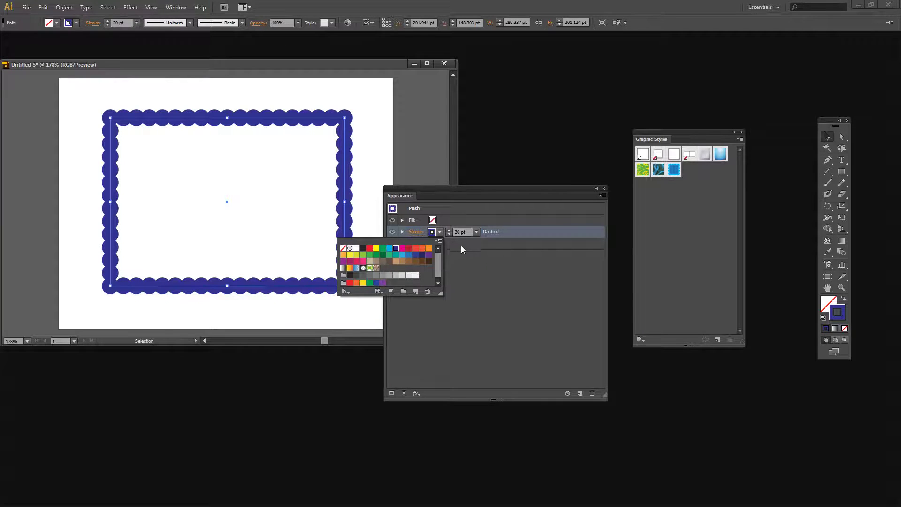
{"action": "left_click", "coordinate": [416, 232]}
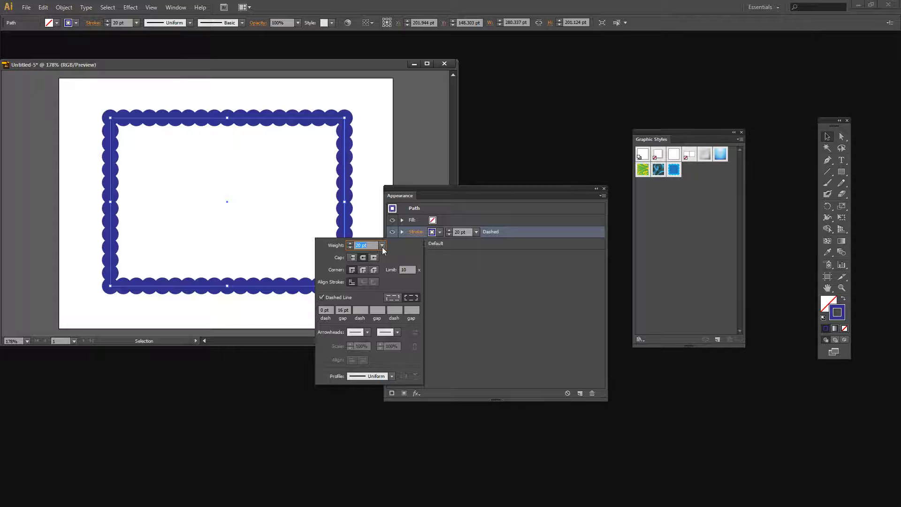
{"action": "type", "text": "16"}
{"action": "left_click", "coordinate": [343, 310]}
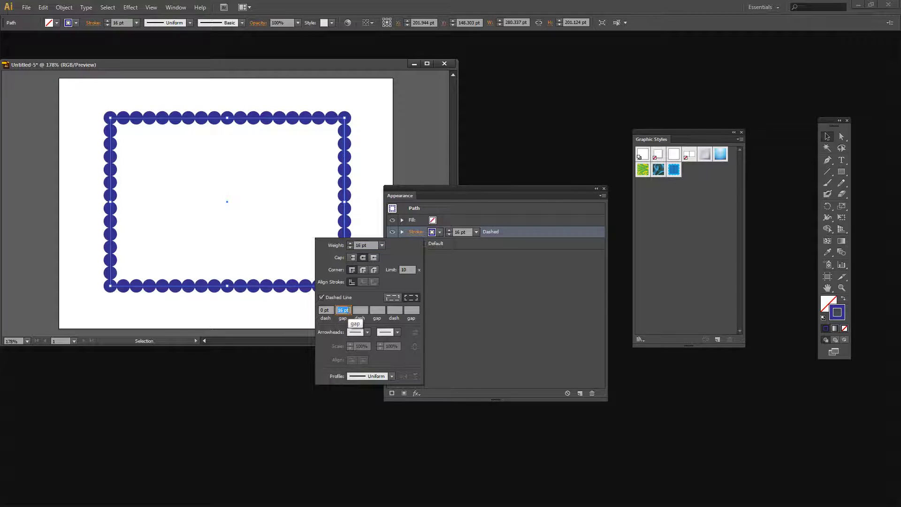
{"action": "type", "text": "25"}
{"action": "left_click", "coordinate": [508, 324]}
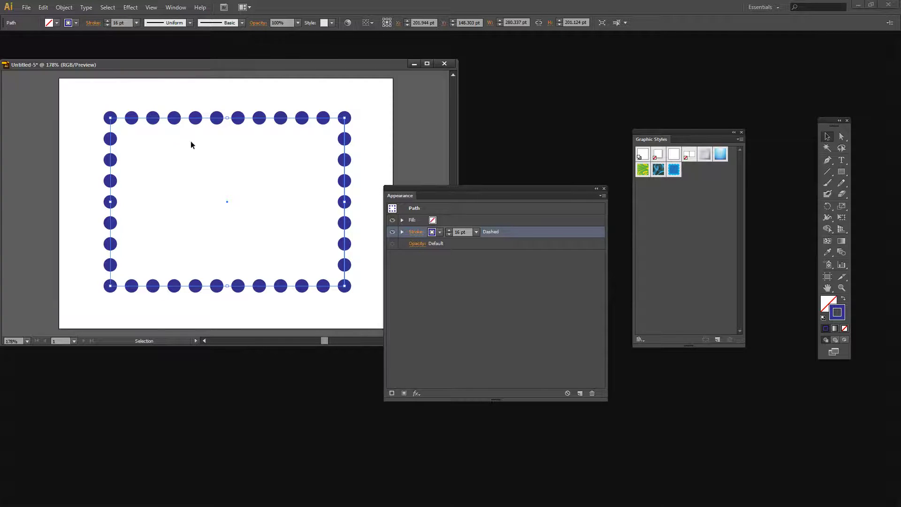
- Save the navy dot border as a graphic style and recolour the dots pink
{"action": "left_click", "coordinate": [718, 340]}
{"action": "left_click", "coordinate": [437, 232]}
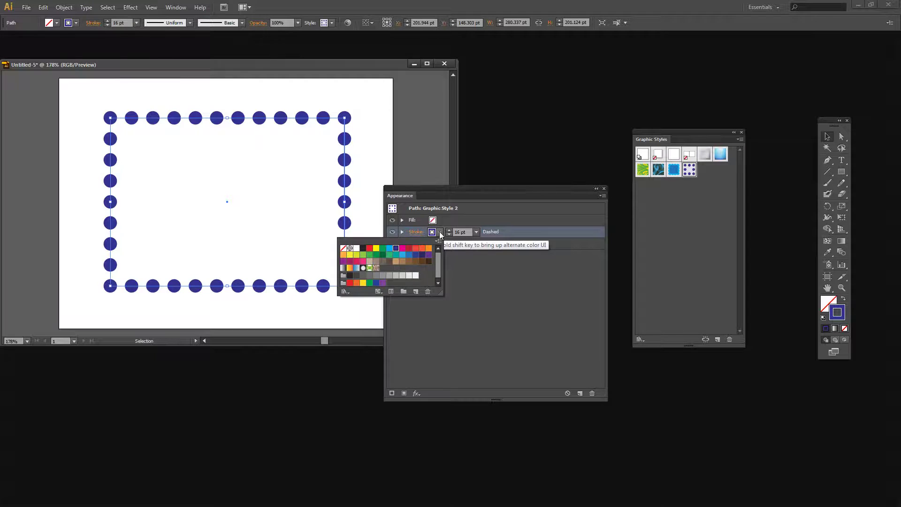
{"action": "left_click", "coordinate": [363, 261]}
{"action": "left_click", "coordinate": [467, 340]}
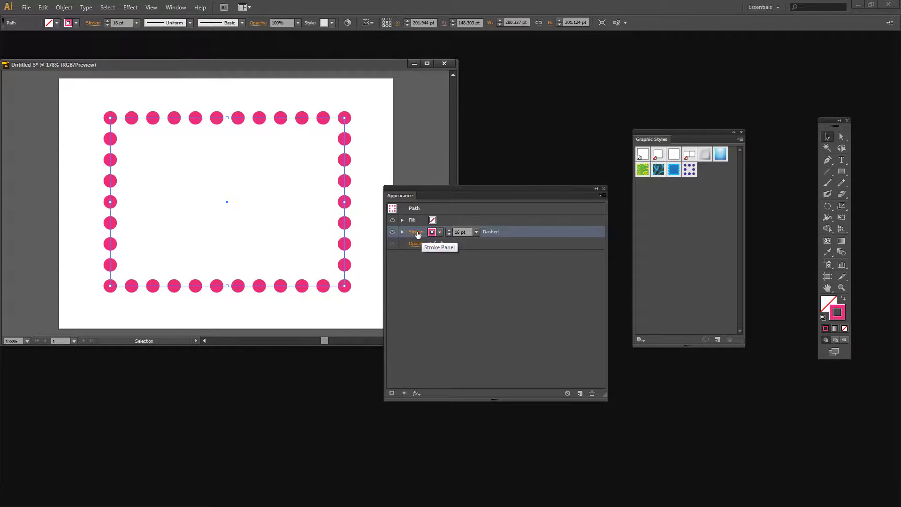
- Set the pink dotted stroke to 12 pt weight with a 16 pt gap
{"action": "left_click", "coordinate": [416, 233]}
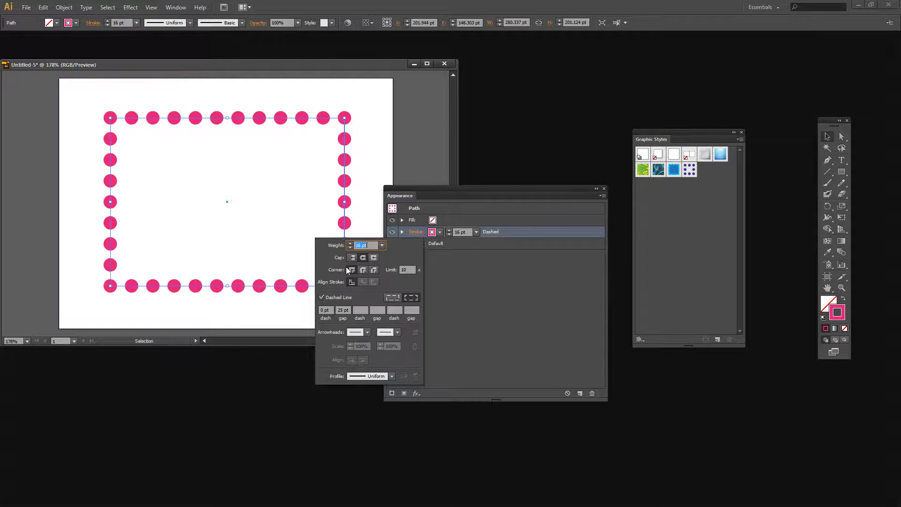
{"action": "left_click", "coordinate": [380, 246]}
{"action": "left_click", "coordinate": [396, 387]}
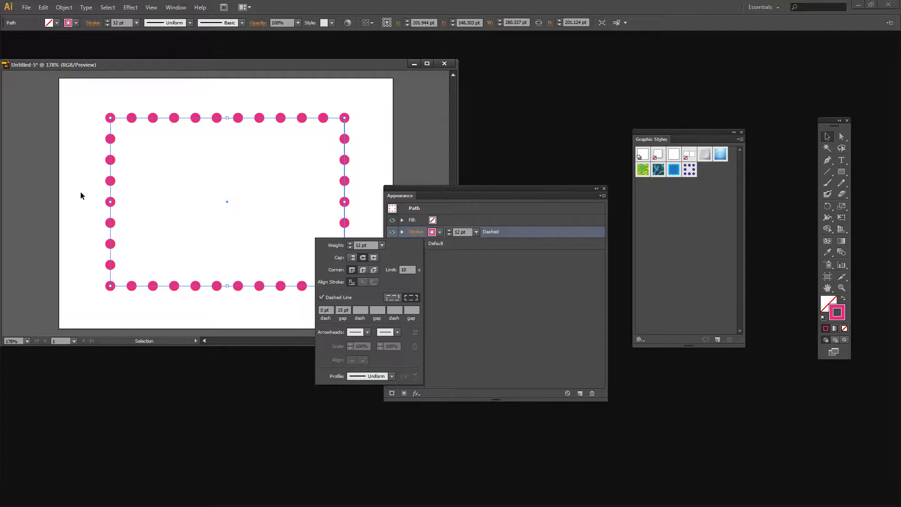
{"action": "double_click", "coordinate": [343, 310]}
{"action": "type", "text": "16"}
{"action": "left_click", "coordinate": [266, 307]}
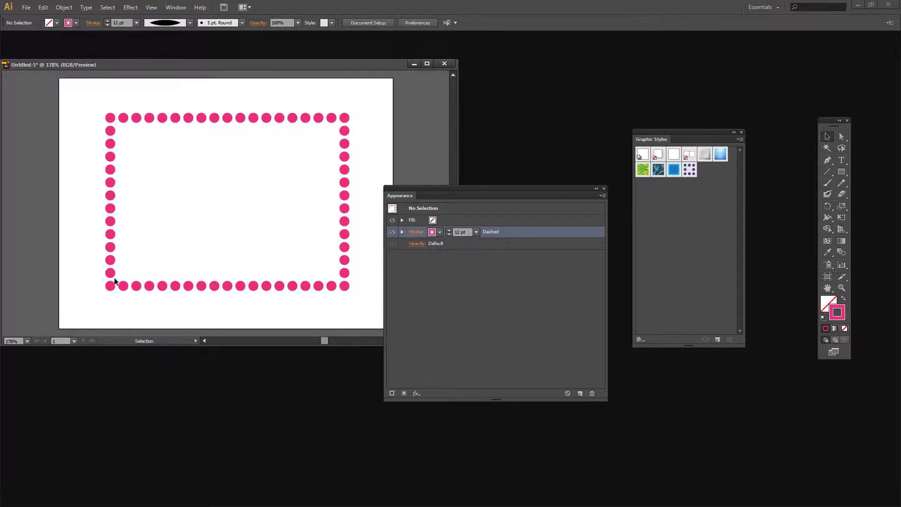
- Apply Width Profile 1 to the pink dotted border and save it as a third graphic style
{"action": "left_click", "coordinate": [189, 118]}
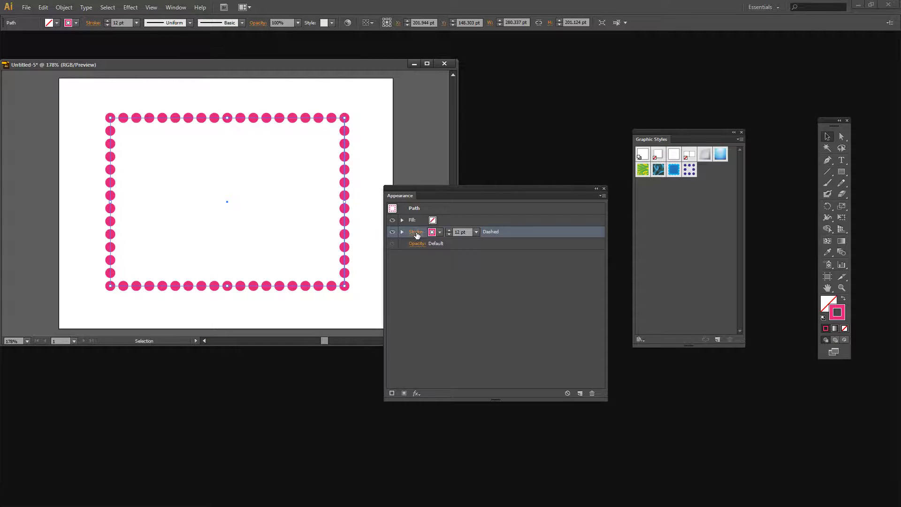
{"action": "left_click", "coordinate": [413, 231]}
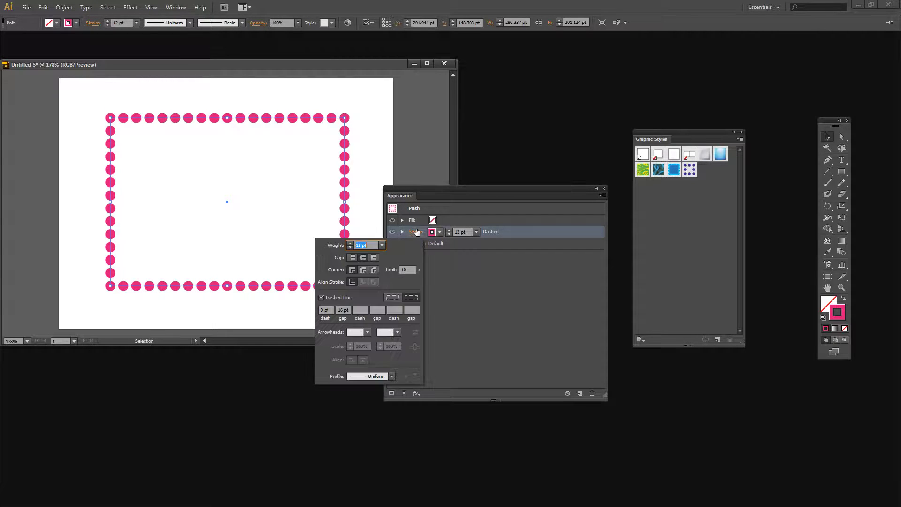
{"action": "left_click", "coordinate": [392, 376]}
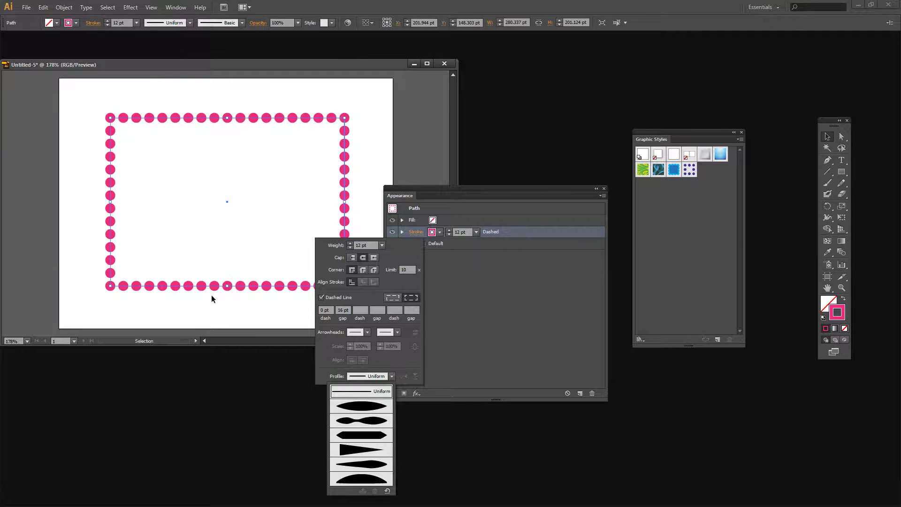
{"action": "left_click", "coordinate": [355, 409]}
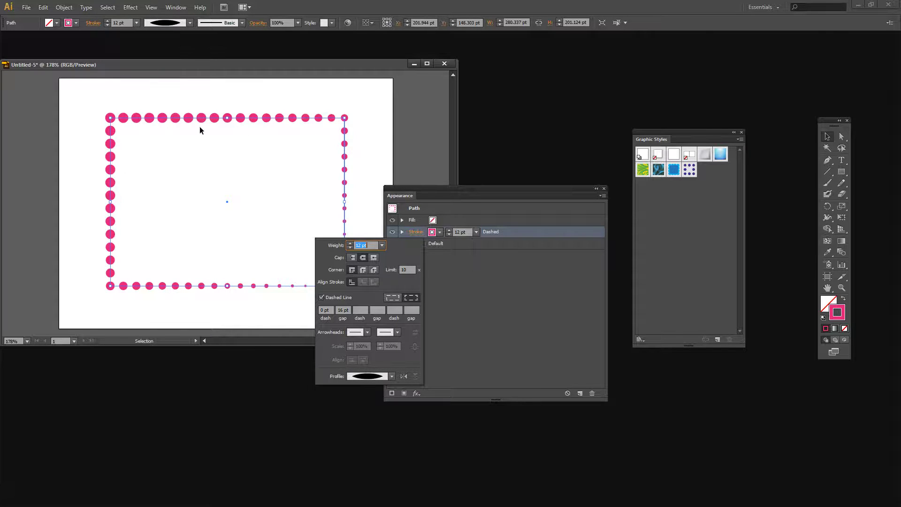
{"action": "left_click", "coordinate": [549, 346]}
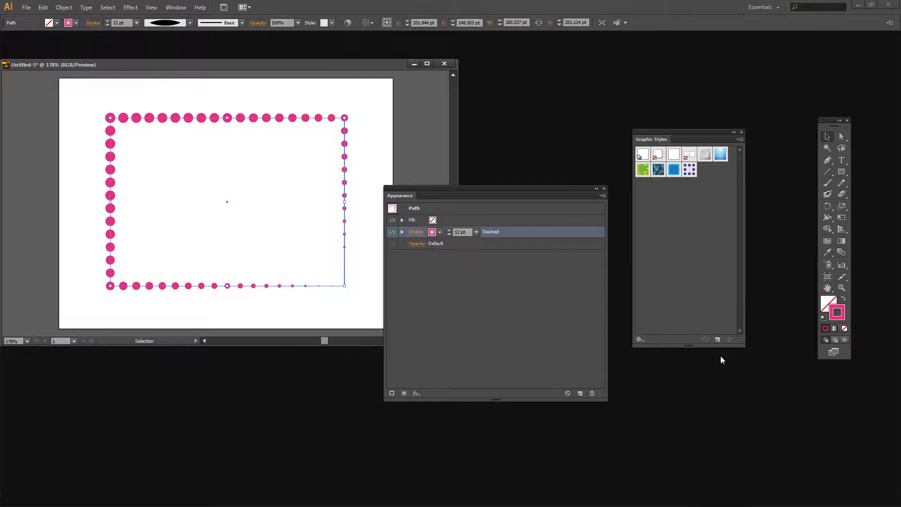
{"action": "left_click", "coordinate": [714, 338]}
- Delete the rectangle and draw a closed three-anchor teardrop path with the Pen tool
{"action": "key", "text": "Delete"}
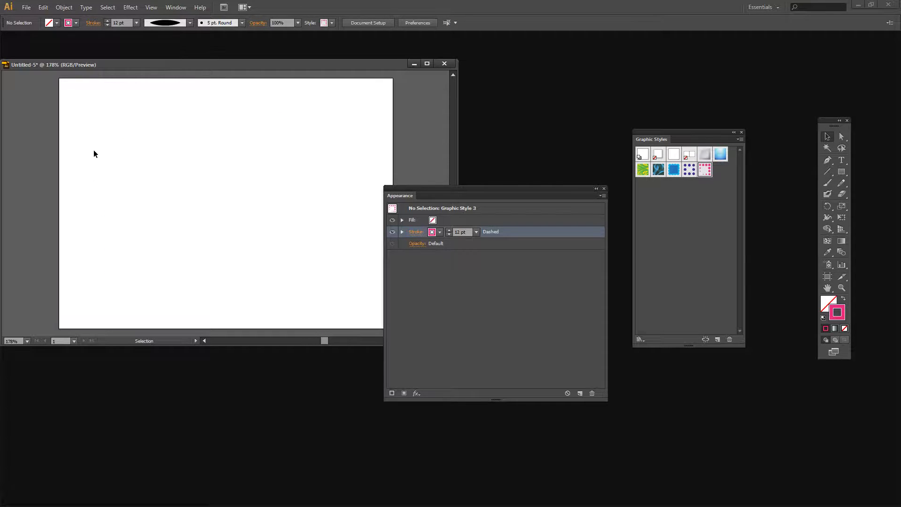
{"action": "left_click", "coordinate": [827, 162]}
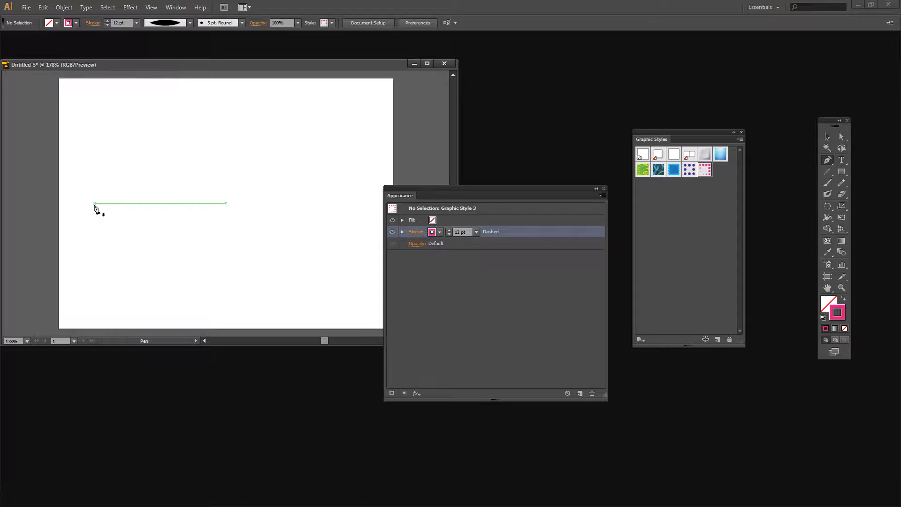
{"action": "left_click_drag", "start_coordinate": [96, 203], "coordinate": [134, 187]}
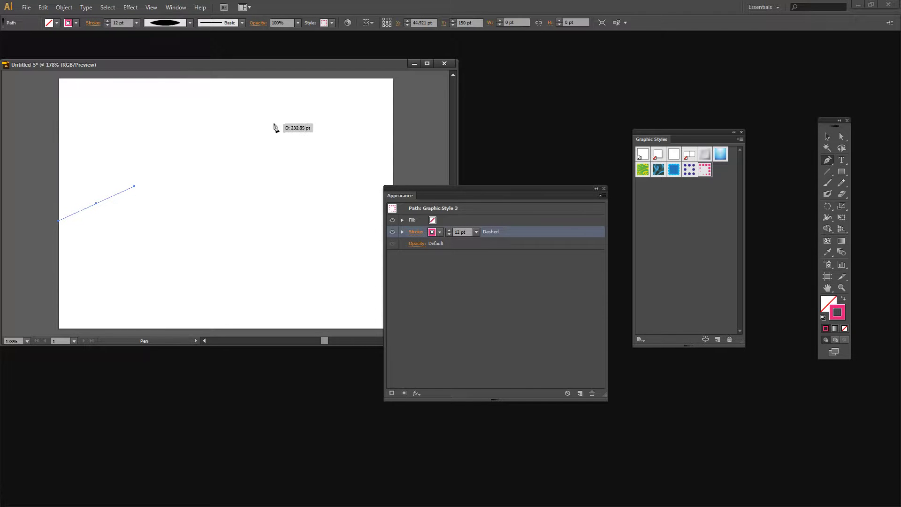
{"action": "left_click_drag", "start_coordinate": [267, 118], "coordinate": [327, 141]}
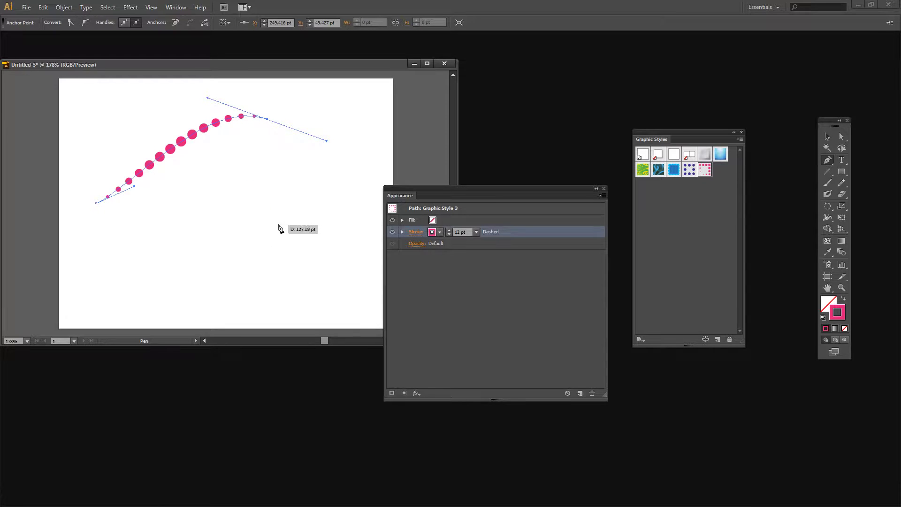
{"action": "left_click_drag", "start_coordinate": [281, 221], "coordinate": [252, 230]}
{"action": "left_click", "coordinate": [96, 203]}
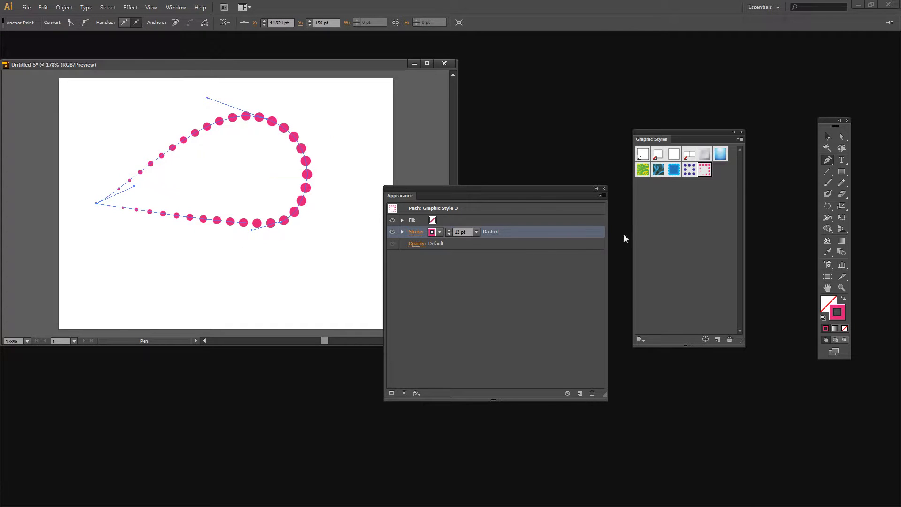
- Apply the blue scalloped graphic style to the teardrop and nudge it up and right
{"action": "left_click", "coordinate": [672, 170]}
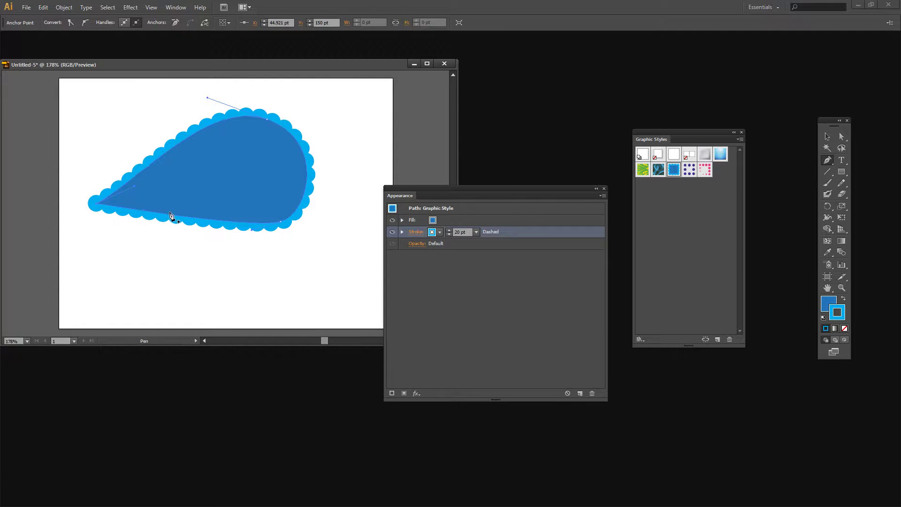
{"action": "key", "text": "v"}
{"action": "left_click_drag", "start_coordinate": [170, 216], "coordinate": [190, 210]}
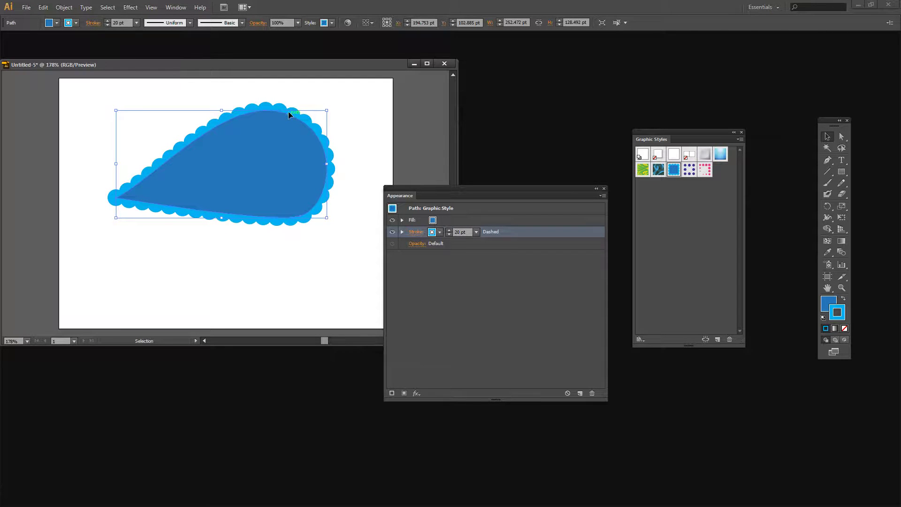
- Paste a copy of the teardrop in place, shrink it, and nest it inside the original
{"action": "left_click", "coordinate": [43, 8]}
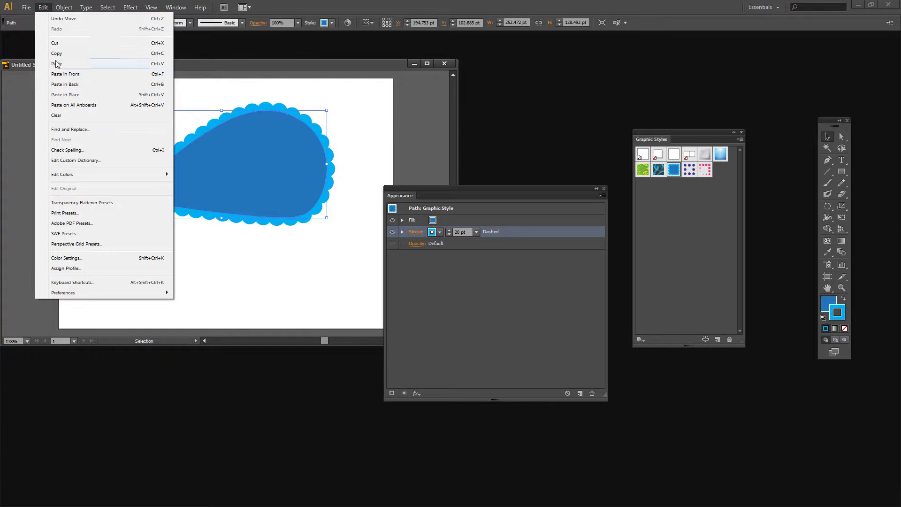
{"action": "left_click", "coordinate": [56, 53]}
{"action": "left_click", "coordinate": [43, 7]}
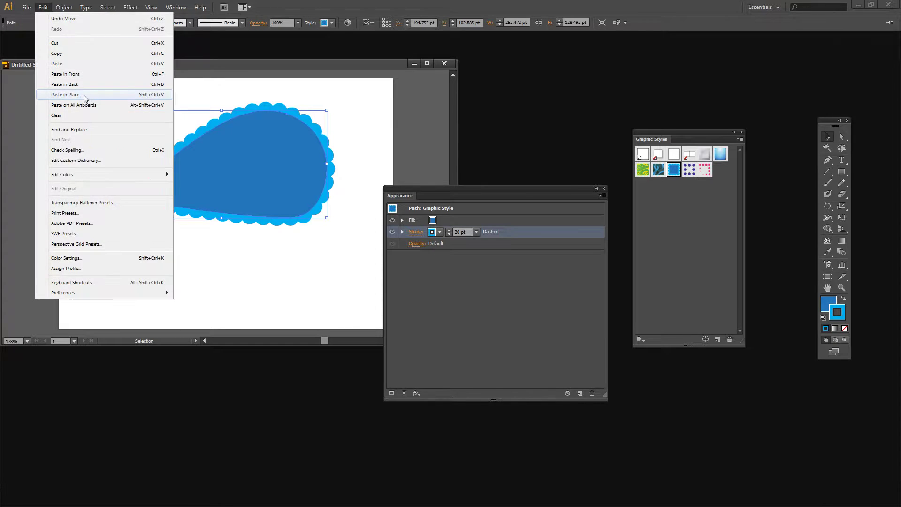
{"action": "left_click", "coordinate": [88, 96]}
{"action": "left_click_drag", "start_coordinate": [221, 182], "coordinate": [210, 293]}
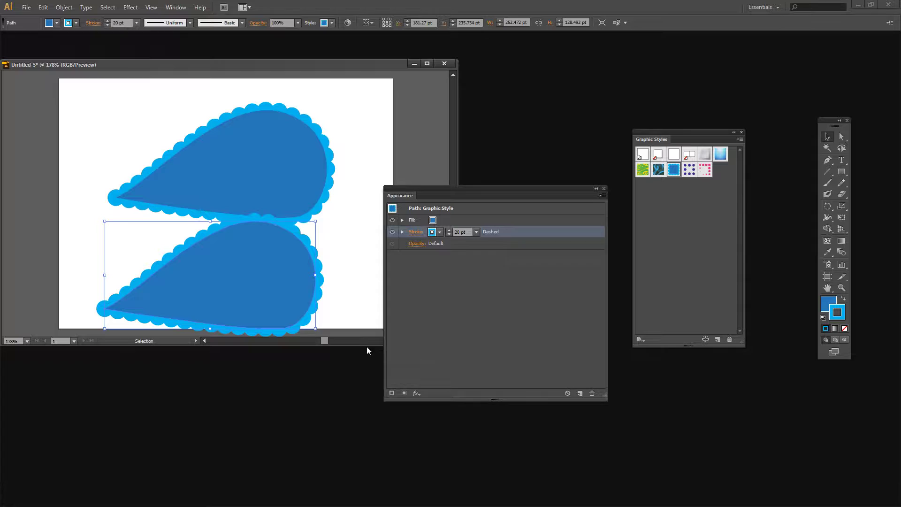
{"action": "left_click_drag", "start_coordinate": [367, 347], "coordinate": [367, 395]}
{"action": "left_click_drag", "start_coordinate": [275, 263], "coordinate": [275, 279]}
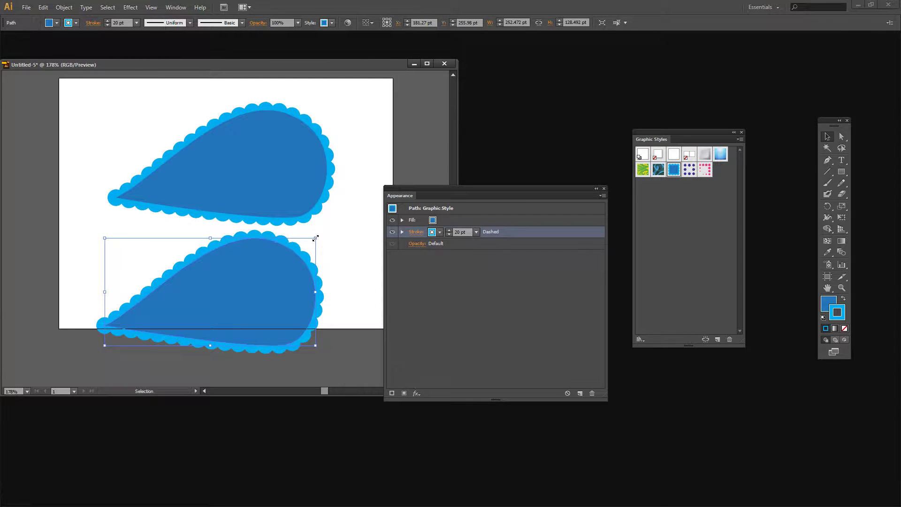
{"action": "left_click_drag", "start_coordinate": [315, 238], "coordinate": [287, 256]}
{"action": "mouse_move", "coordinate": [194, 299]}
{"action": "left_mouse_down"}
{"action": "mouse_move", "coordinate": [241, 171]}
{"action": "mouse_move", "coordinate": [234, 163]}
{"action": "left_mouse_up"}
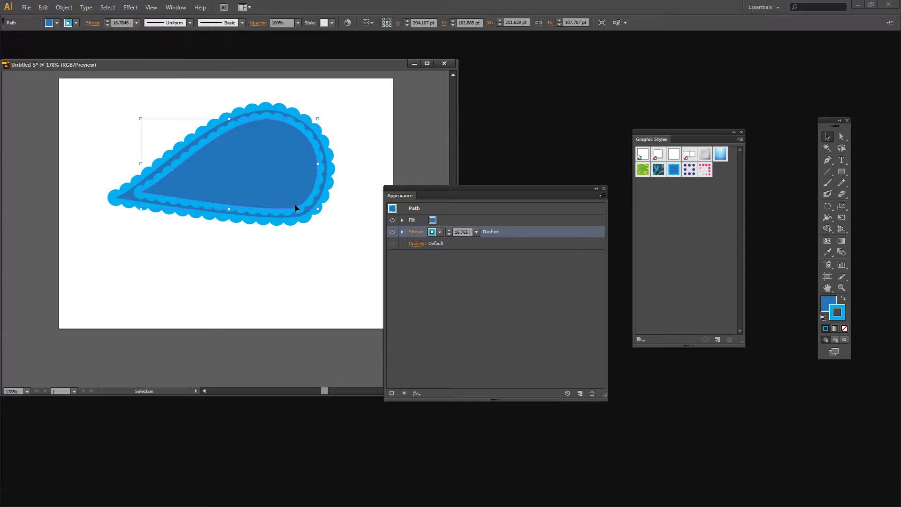
- Give the inner teardrop the navy dot graphic style
{"action": "left_click", "coordinate": [689, 170]}
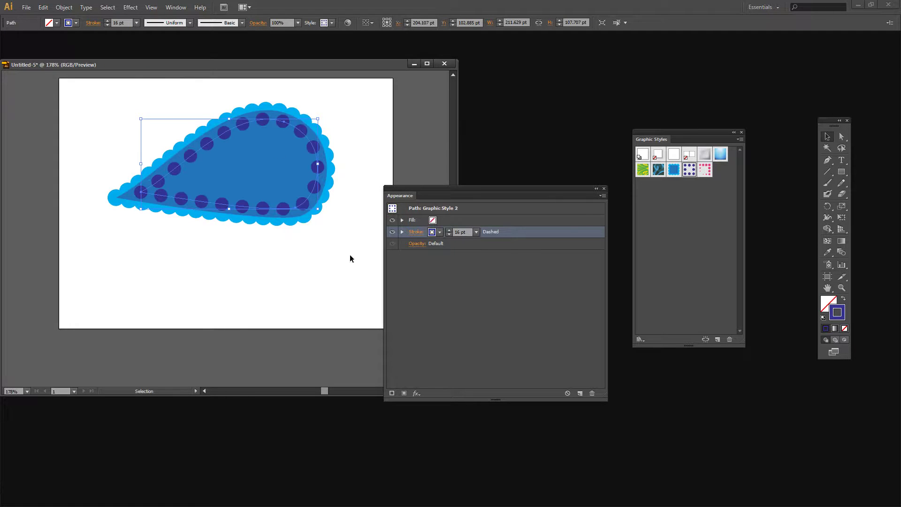
{"action": "left_click", "coordinate": [278, 273]}
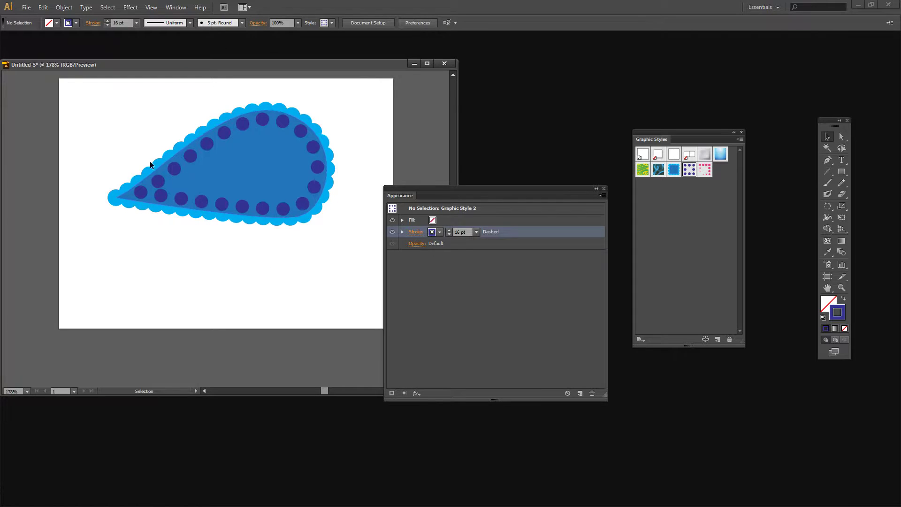
{"action": "left_click", "coordinate": [222, 137]}
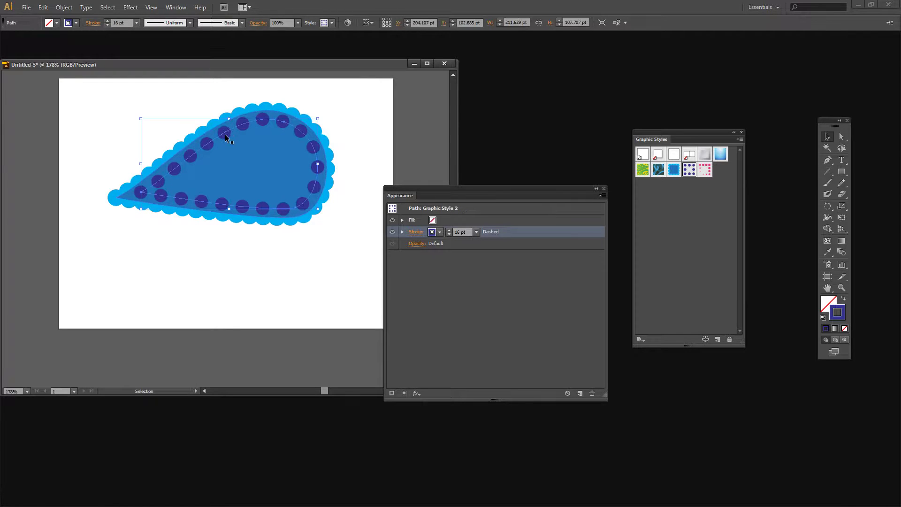
- Copy and paste the navy dotted teardrop, then shrink the pasted copy
{"action": "left_click", "coordinate": [42, 7]}
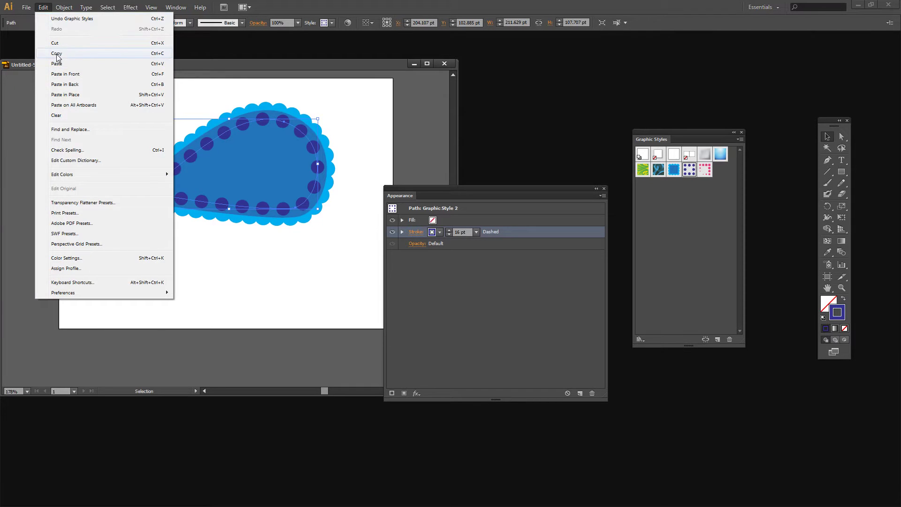
{"action": "left_click", "coordinate": [55, 54]}
{"action": "left_click", "coordinate": [42, 8]}
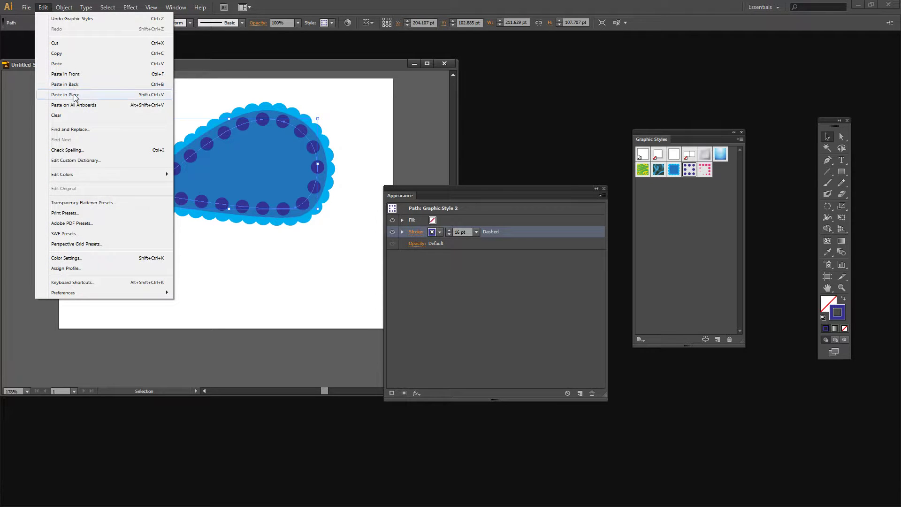
{"action": "left_click", "coordinate": [61, 65]}
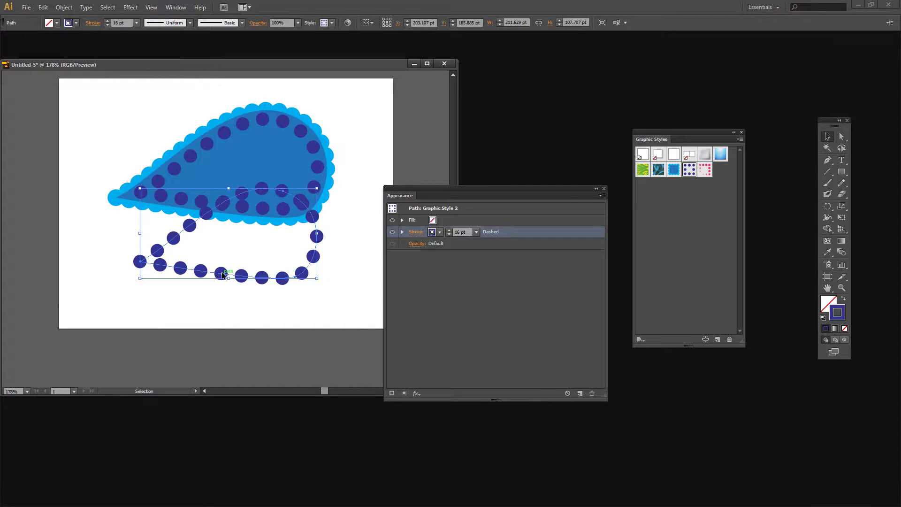
{"action": "left_click_drag", "start_coordinate": [222, 278], "coordinate": [216, 317]}
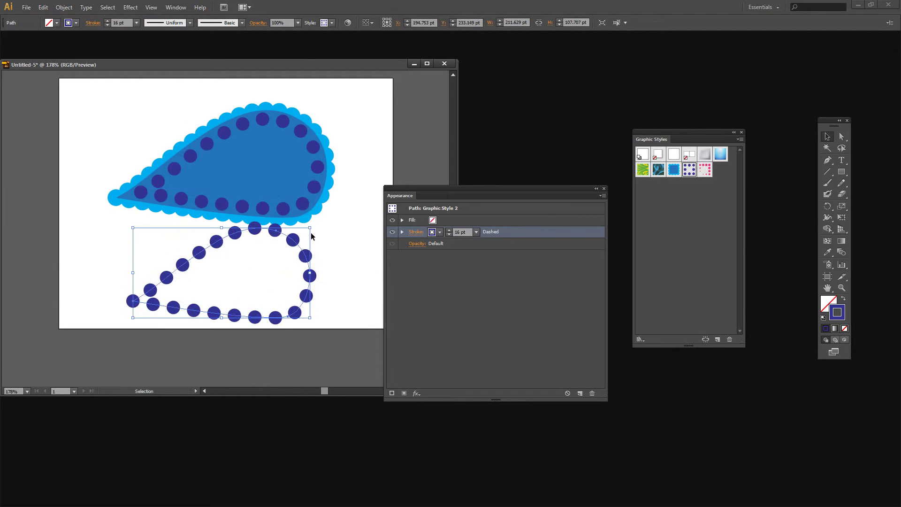
{"action": "left_click_drag", "start_coordinate": [311, 227], "coordinate": [295, 251]}
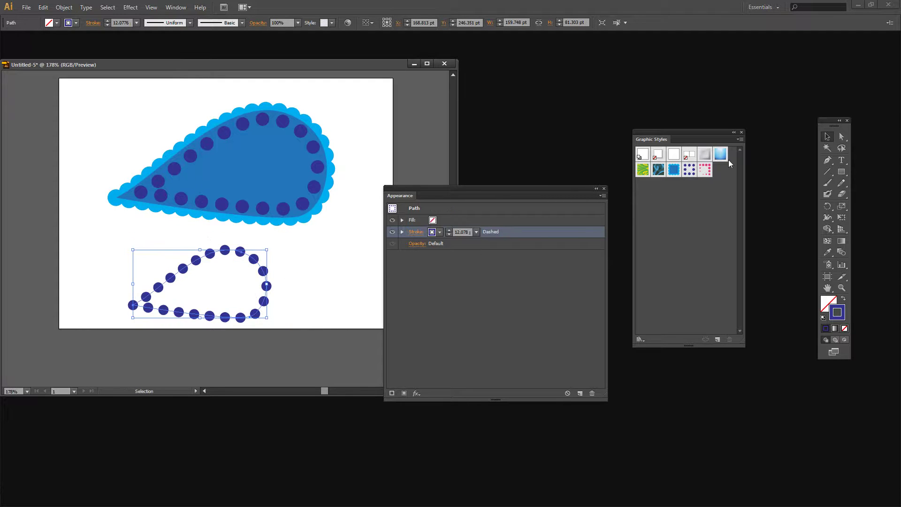
- Apply the pink graduated-dot style to the copy, scale it down and move it inside the paisley
{"action": "left_click", "coordinate": [705, 170]}
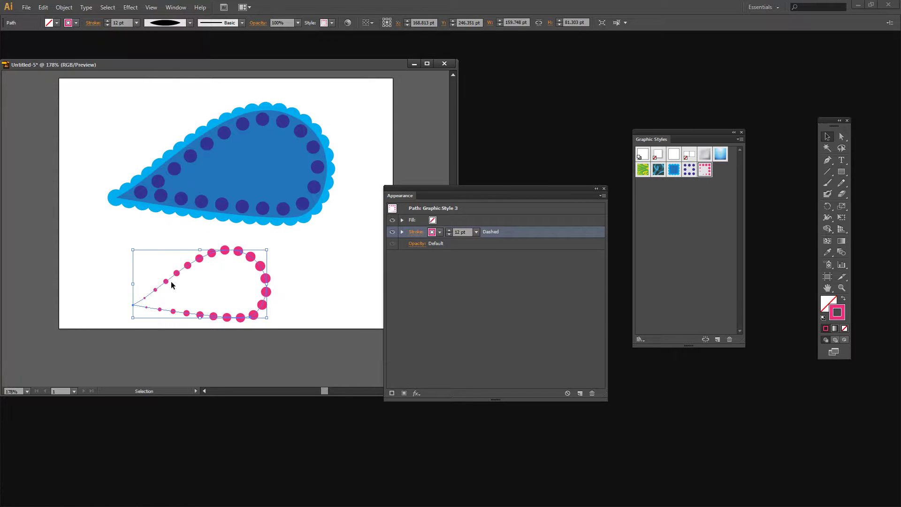
{"action": "mouse_move", "coordinate": [243, 318]}
{"action": "left_mouse_down"}
{"action": "mouse_move", "coordinate": [271, 199]}
{"action": "mouse_move", "coordinate": [244, 309]}
{"action": "left_mouse_up"}
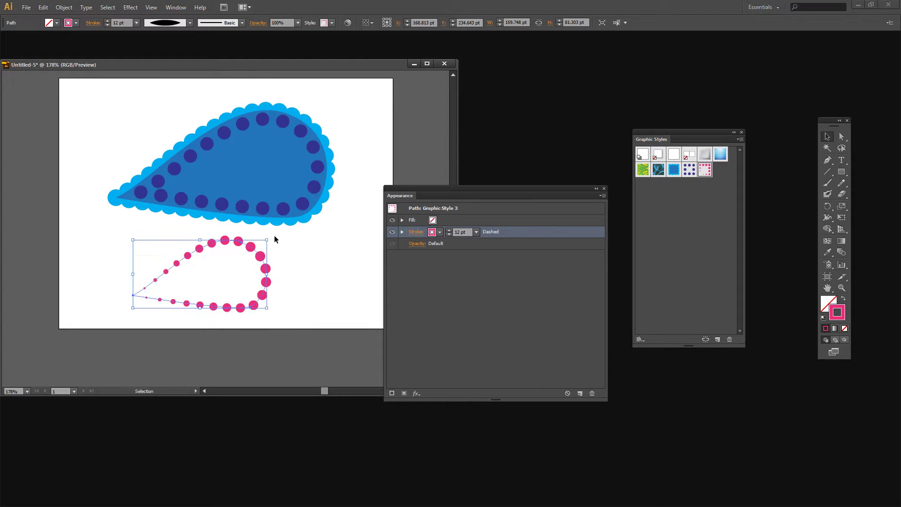
{"action": "mouse_move", "coordinate": [266, 240]}
{"action": "left_mouse_down"}
{"action": "mouse_move", "coordinate": [274, 236]}
{"action": "mouse_move", "coordinate": [241, 253]}
{"action": "left_mouse_up"}
{"action": "left_click_drag", "start_coordinate": [210, 307], "coordinate": [273, 192]}
- Copy the navy dotted ring path and paste a duplicate below the paisley
{"action": "left_click", "coordinate": [221, 256]}
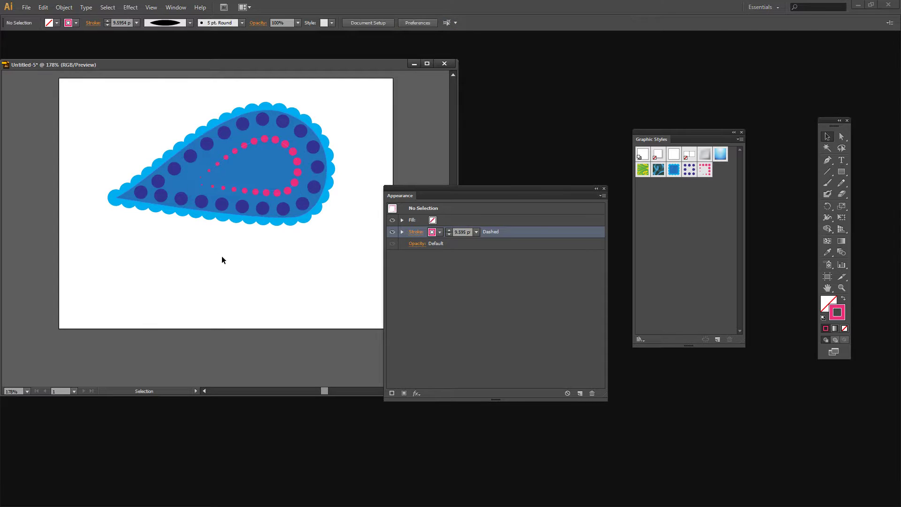
{"action": "left_click", "coordinate": [238, 206]}
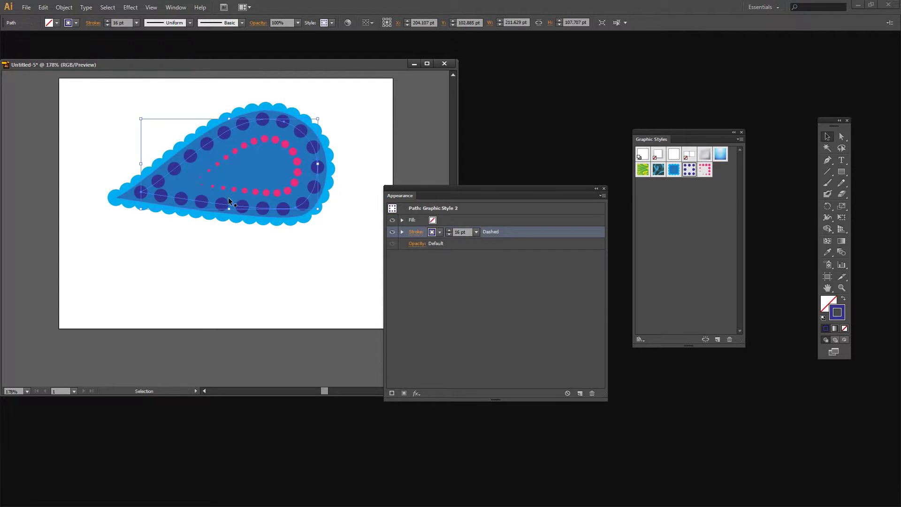
{"action": "left_click", "coordinate": [43, 7]}
{"action": "left_click", "coordinate": [58, 53]}
{"action": "left_click", "coordinate": [42, 8]}
{"action": "left_click", "coordinate": [57, 63]}
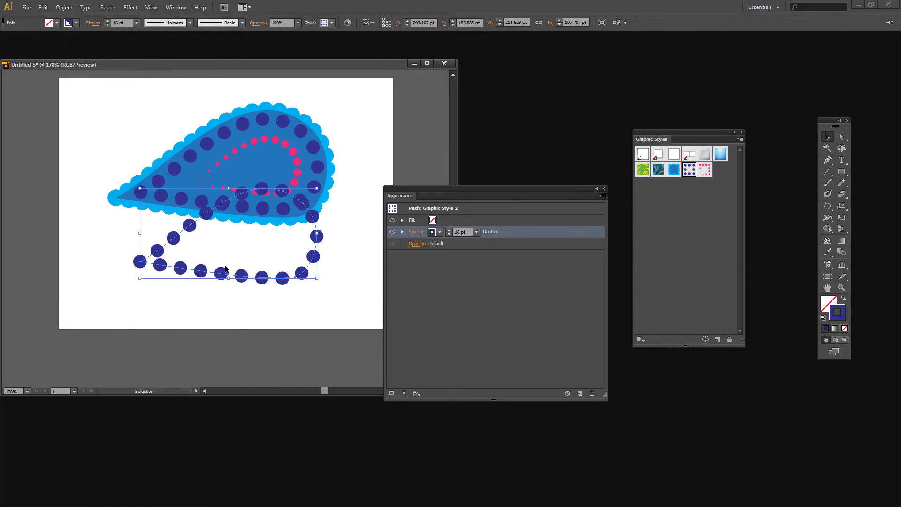
{"action": "left_click_drag", "start_coordinate": [244, 280], "coordinate": [228, 320]}
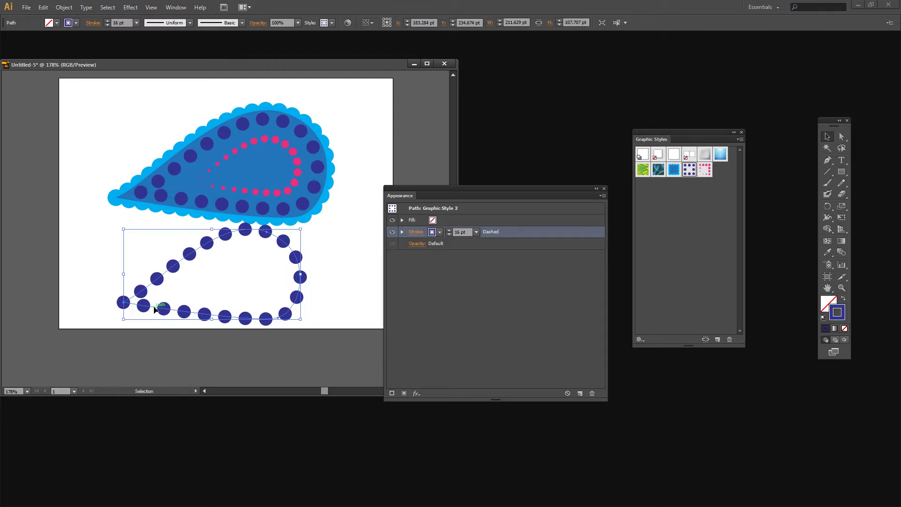
- Recolour the duplicate's stroke green with a 10 pt weight
{"action": "left_click", "coordinate": [75, 23]}
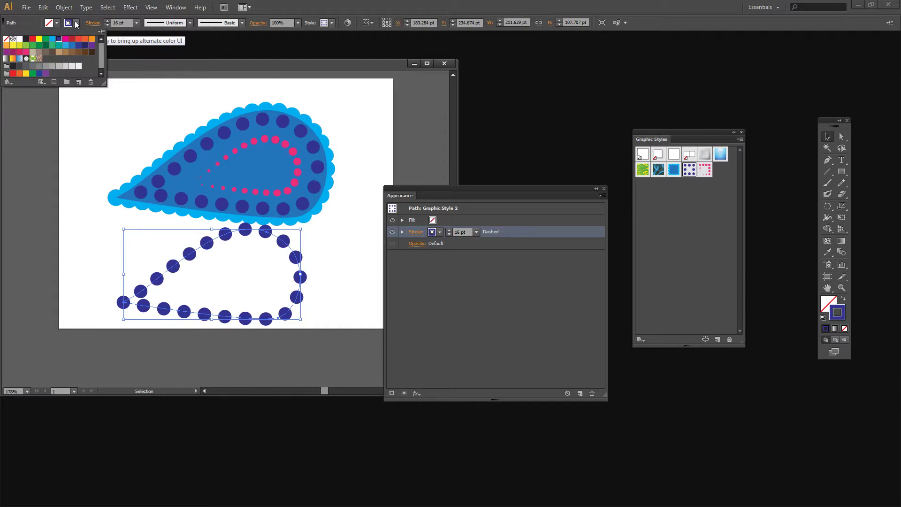
{"action": "left_click", "coordinate": [26, 45]}
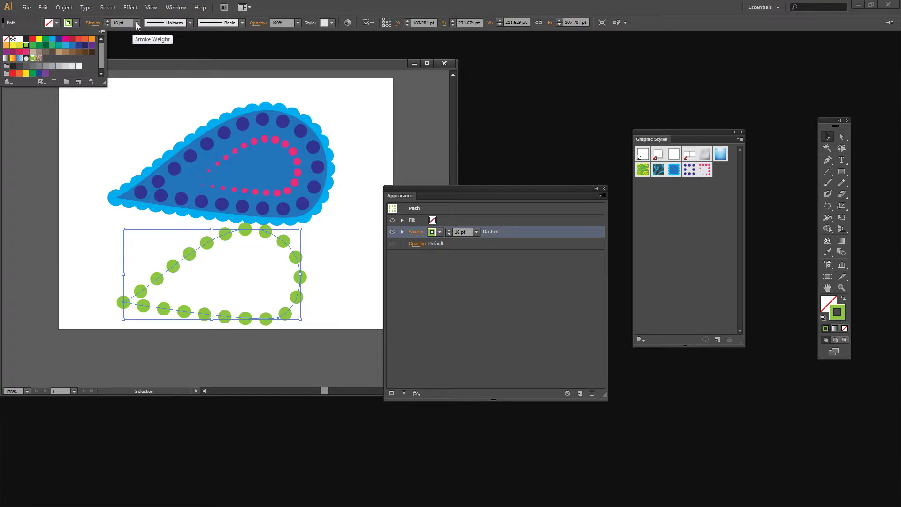
{"action": "left_click", "coordinate": [137, 30]}
{"action": "left_click", "coordinate": [137, 24]}
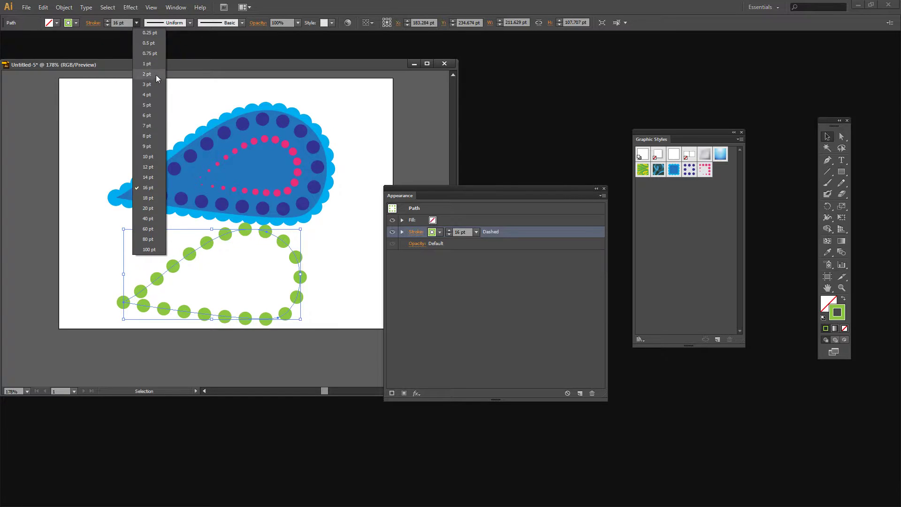
{"action": "left_click", "coordinate": [151, 156]}
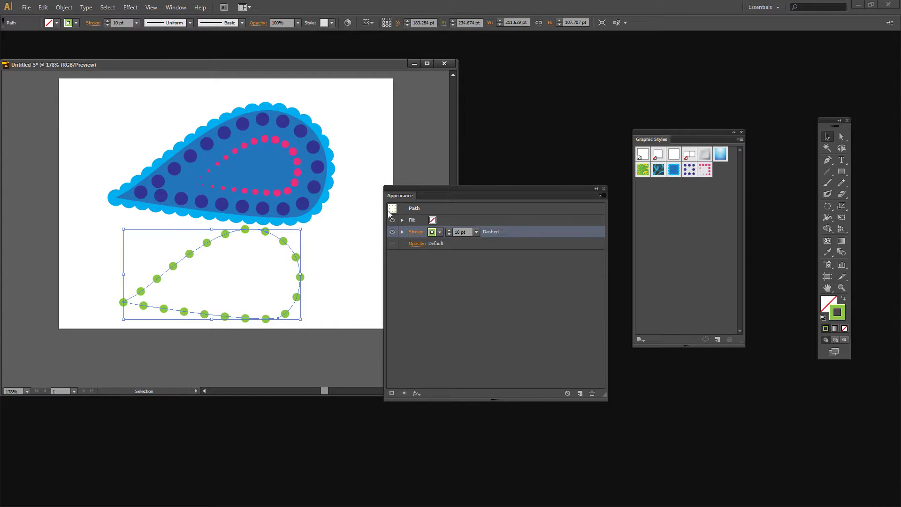
- Give the green stroke a butt cap, turn off dashes, and set weight to 6 pt
{"action": "left_click", "coordinate": [415, 232]}
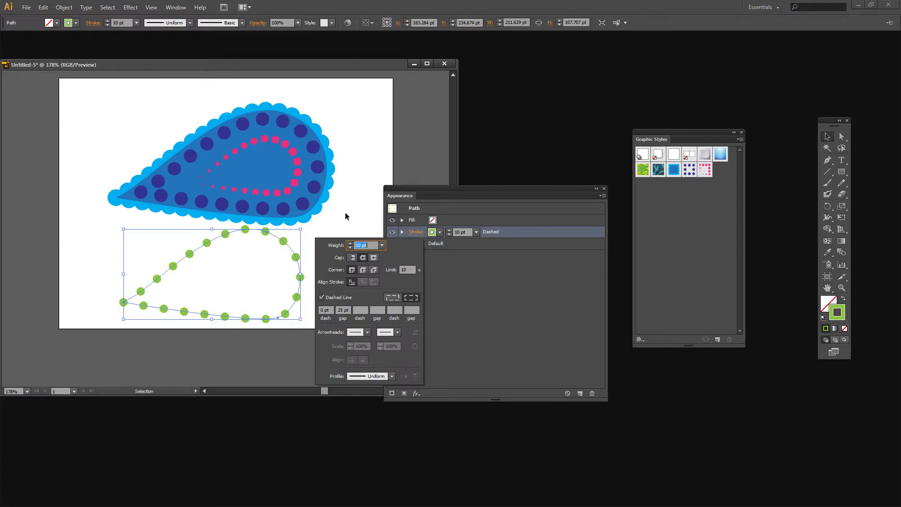
{"action": "left_click", "coordinate": [352, 258]}
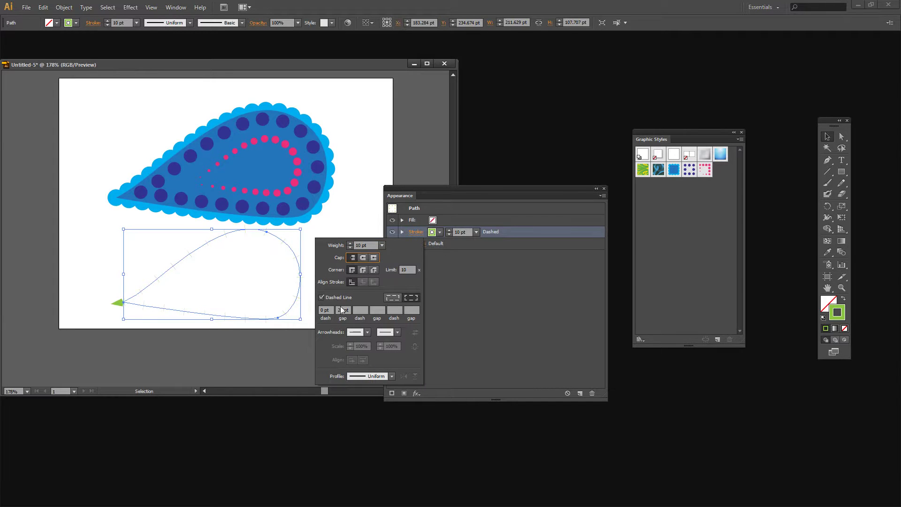
{"action": "left_click", "coordinate": [321, 297]}
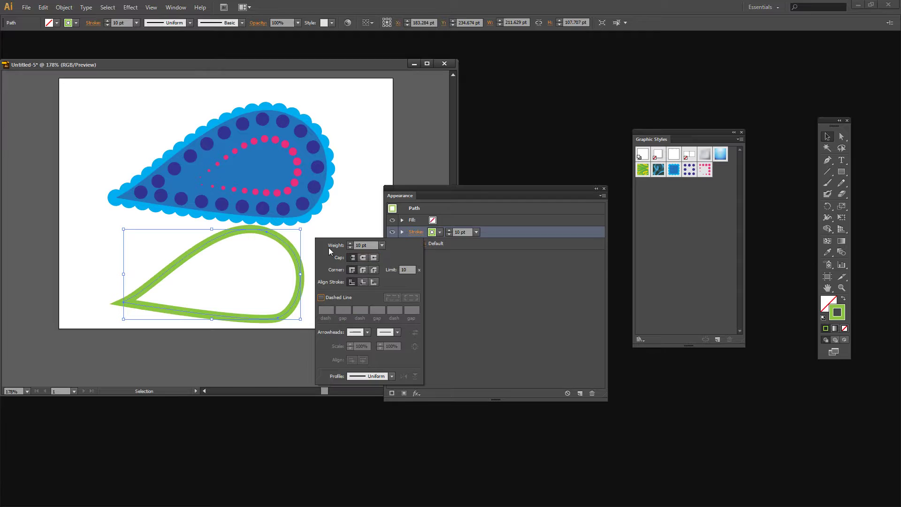
{"action": "left_click", "coordinate": [382, 246]}
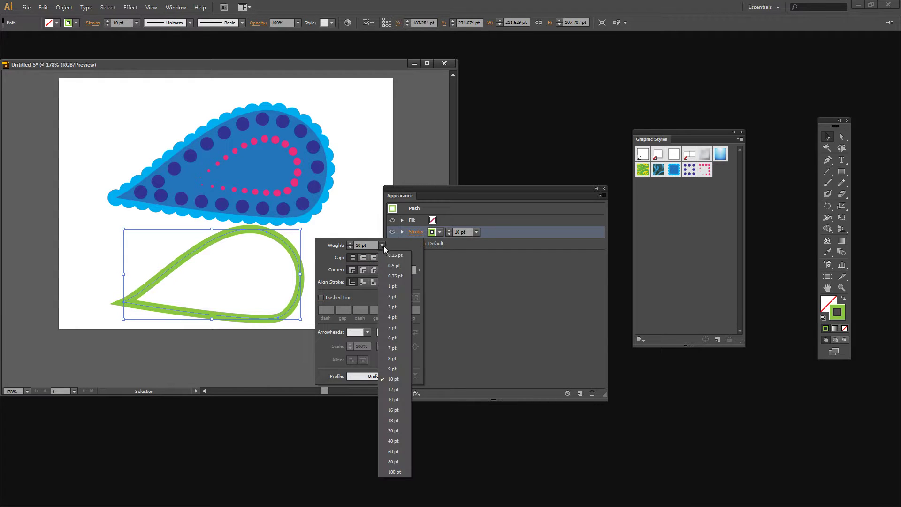
{"action": "left_click", "coordinate": [390, 337]}
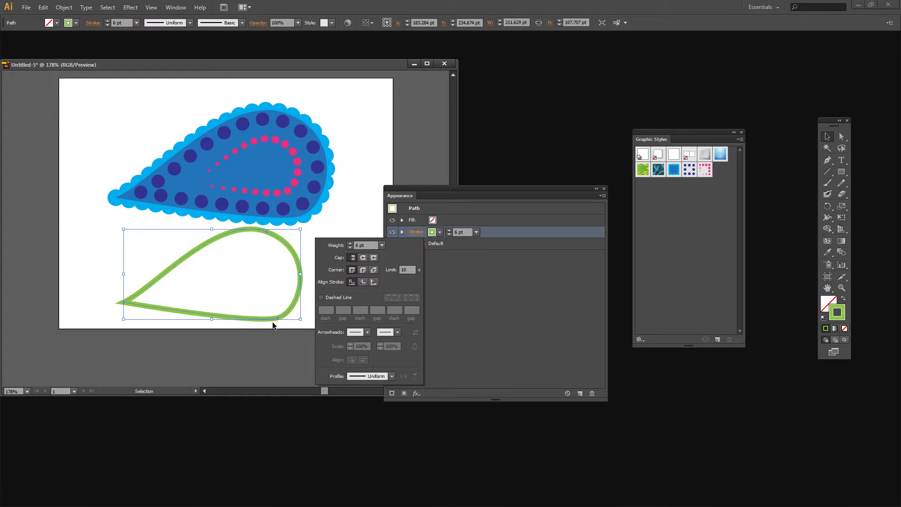
- Scale and position the green line inside the paisley as an inner outline, then deselect
{"action": "mouse_move", "coordinate": [179, 313]}
{"action": "left_mouse_down"}
{"action": "mouse_move", "coordinate": [206, 197]}
{"action": "mouse_move", "coordinate": [193, 203]}
{"action": "mouse_move", "coordinate": [186, 309]}
{"action": "left_mouse_up"}
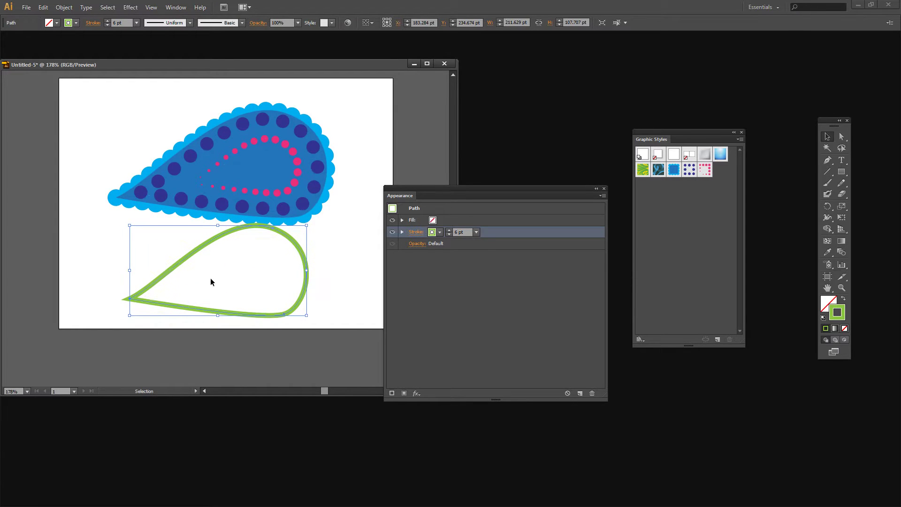
{"action": "left_click_drag", "start_coordinate": [307, 225], "coordinate": [256, 251]}
{"action": "mouse_move", "coordinate": [221, 250]}
{"action": "left_mouse_down"}
{"action": "mouse_move", "coordinate": [280, 144]}
{"action": "mouse_move", "coordinate": [267, 134]}
{"action": "left_mouse_up"}
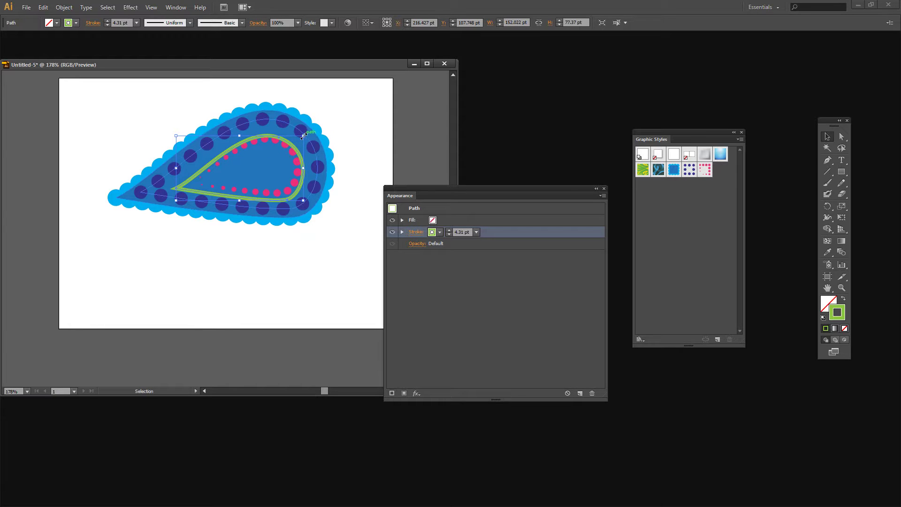
{"action": "left_click", "coordinate": [305, 134]}
{"action": "left_click", "coordinate": [295, 145]}
{"action": "left_click_drag", "start_coordinate": [304, 135], "coordinate": [305, 130]}
{"action": "left_click", "coordinate": [347, 241]}
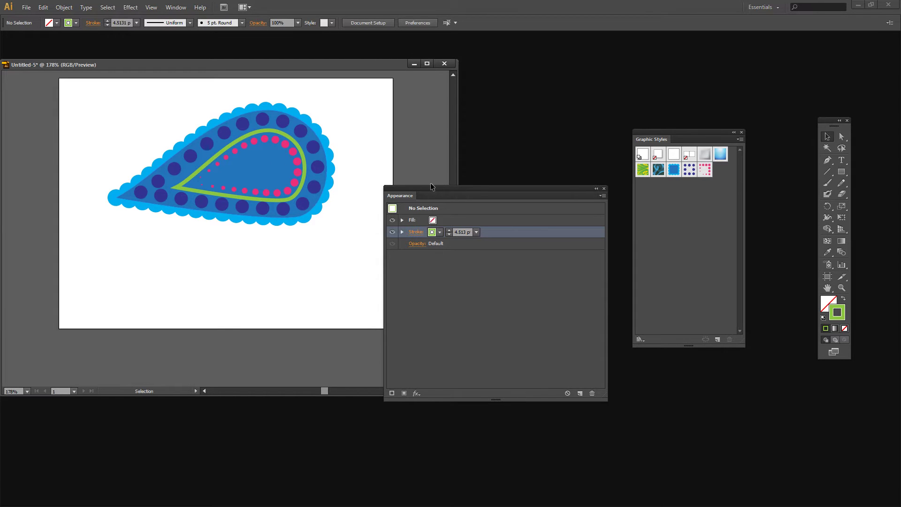
- With nothing selected, apply the blue scalloped graphic style (blue fill, 20 pt dashed stroke) as current appearance
{"action": "left_click_drag", "start_coordinate": [432, 187], "coordinate": [520, 214]}
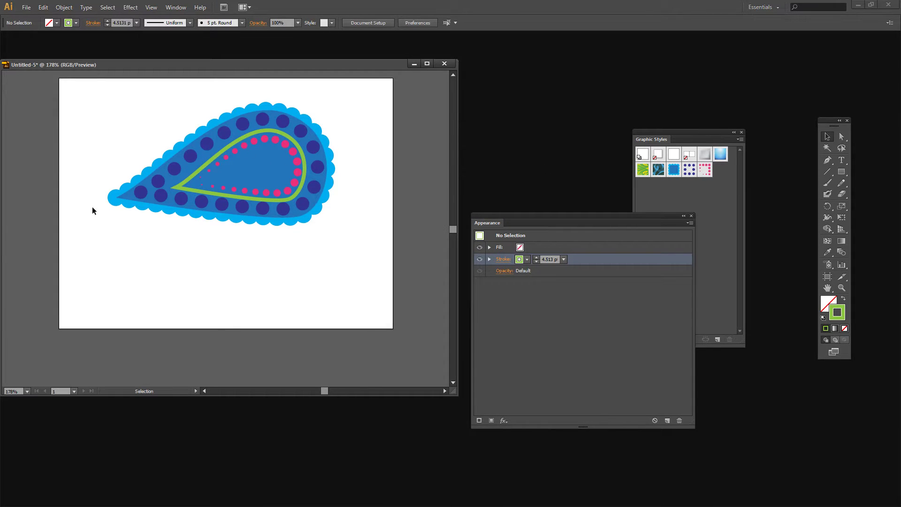
{"action": "left_click", "coordinate": [674, 169]}
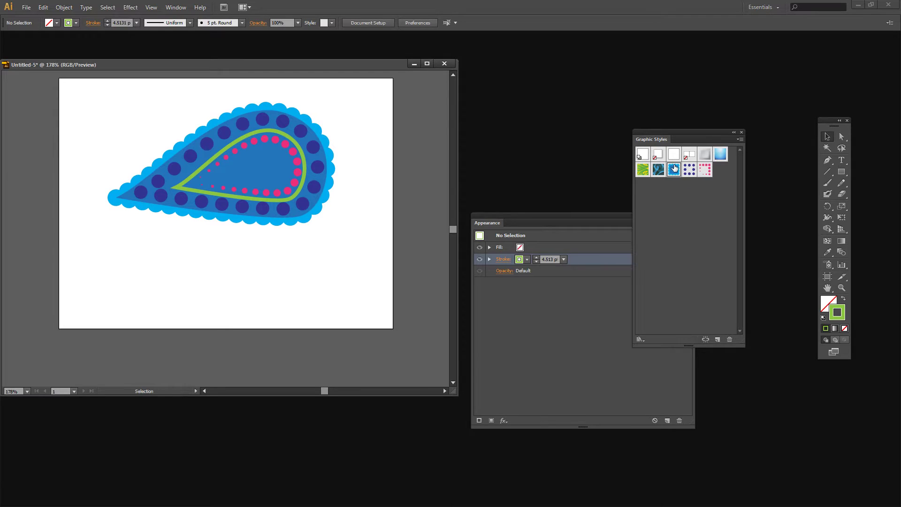
{"action": "left_click", "coordinate": [706, 170]}
{"action": "left_click", "coordinate": [739, 140]}
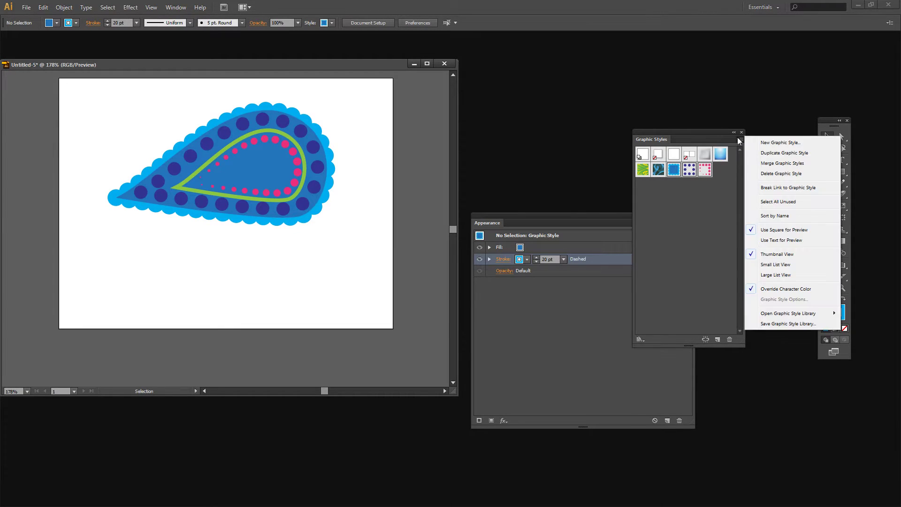